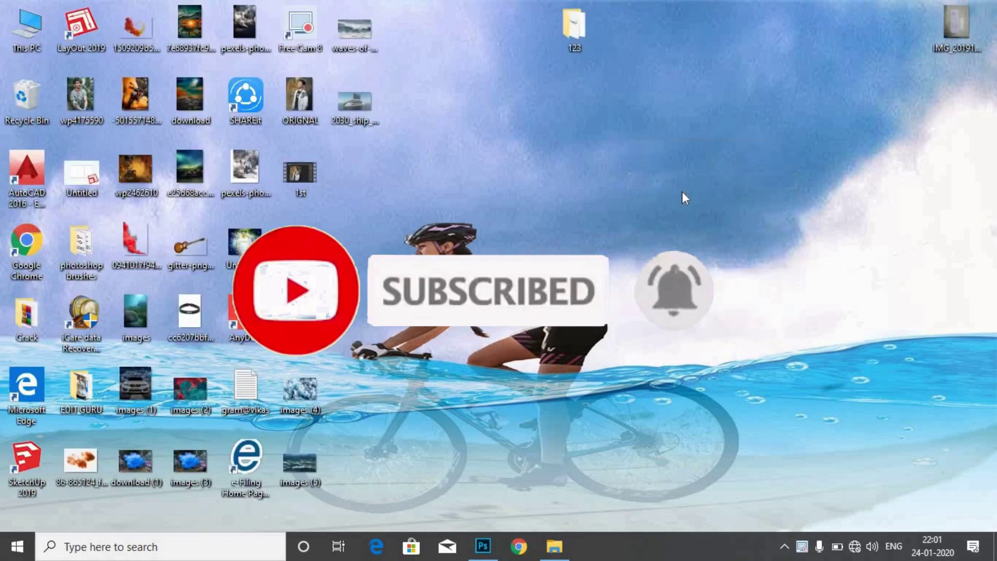
Open the coffee cup photo, file 1 from the 123 folder.
click(482, 551)
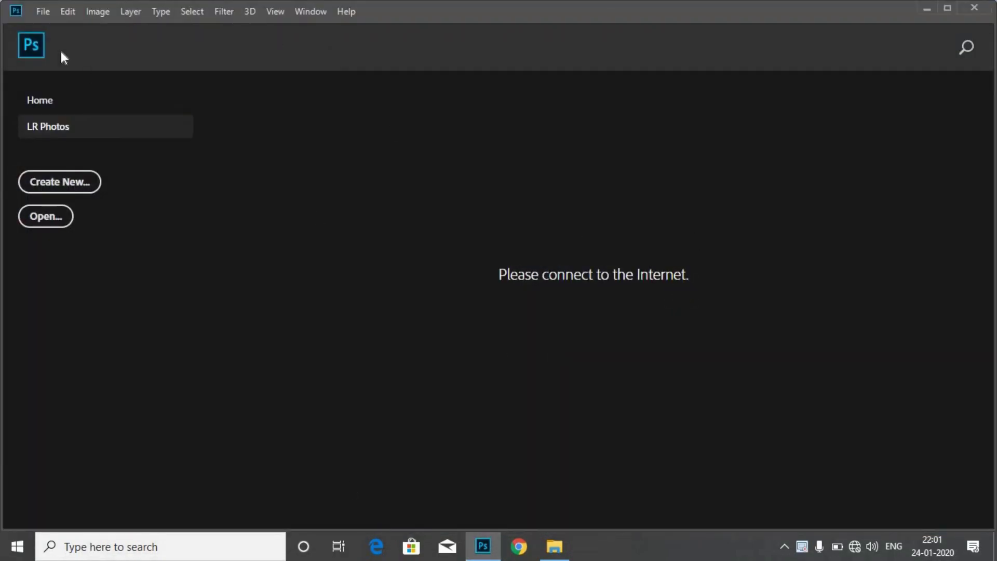
click(44, 14)
click(69, 41)
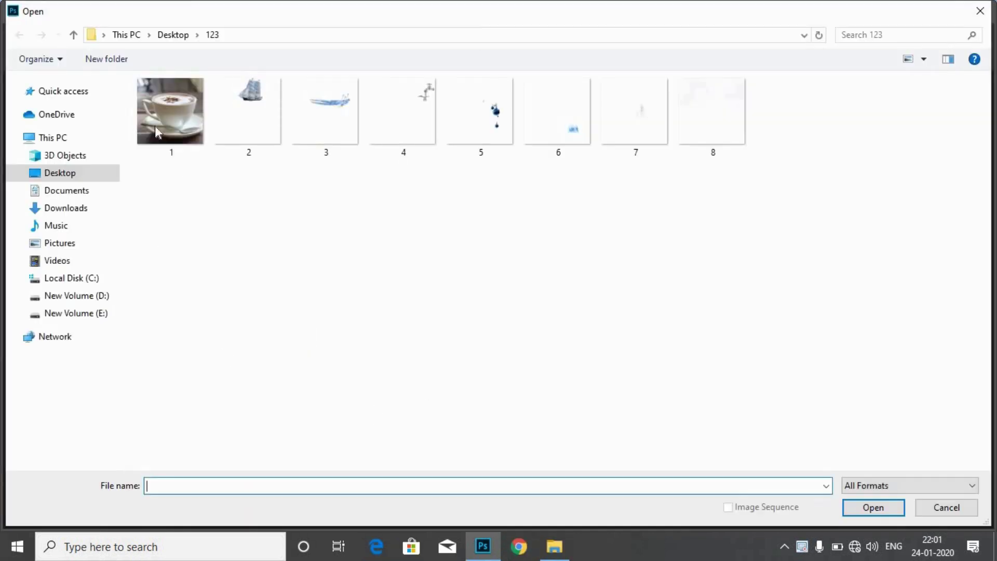
click(170, 111)
click(878, 508)
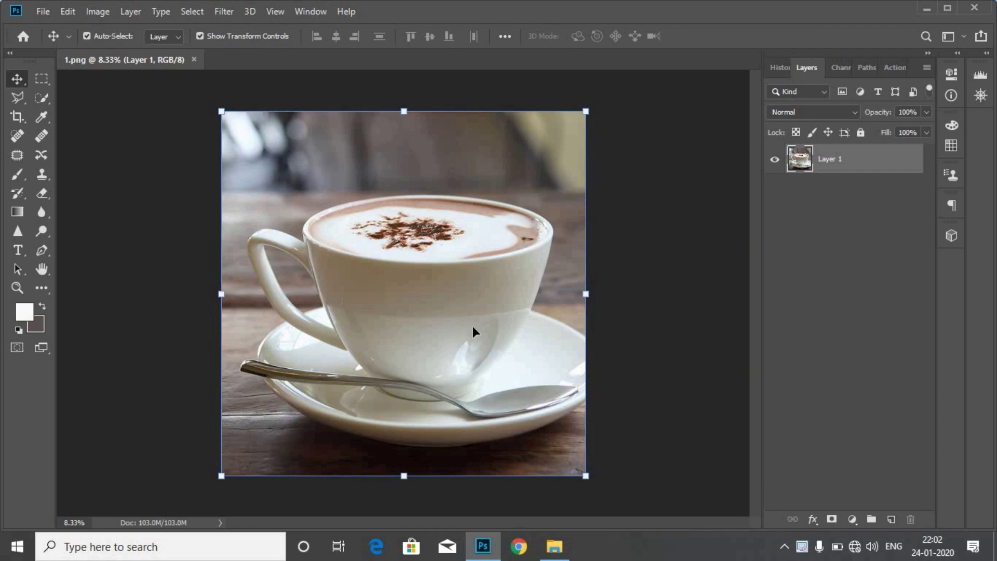
Cut out the cup and saucer with Select and Mask's Select Subject, outputting to a new layer.
click(42, 78)
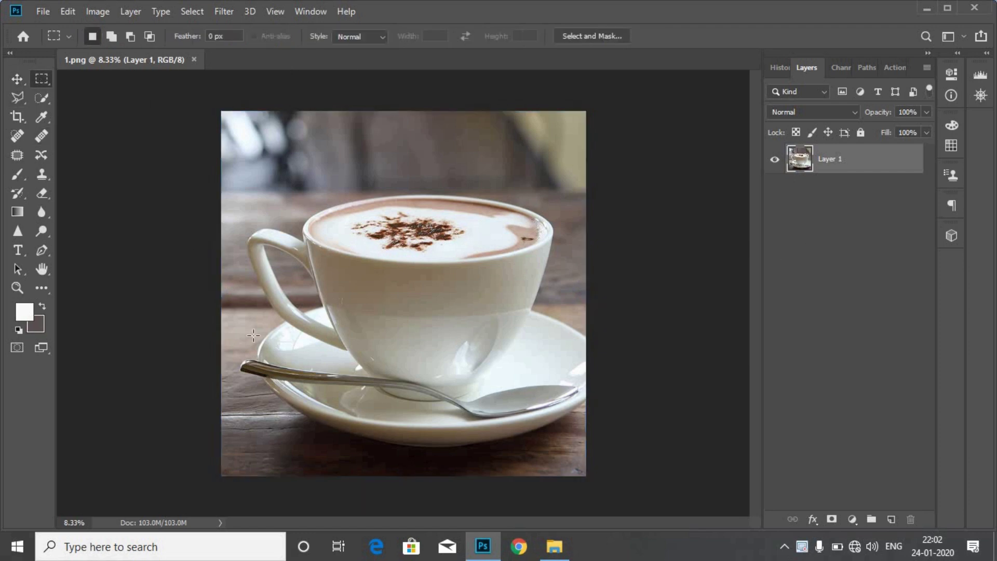
click(574, 34)
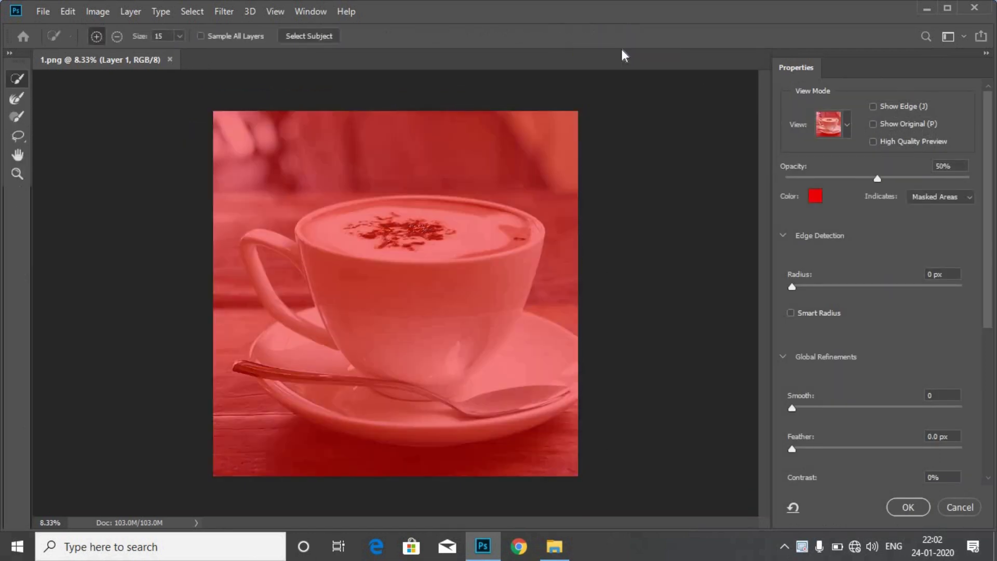
click(318, 39)
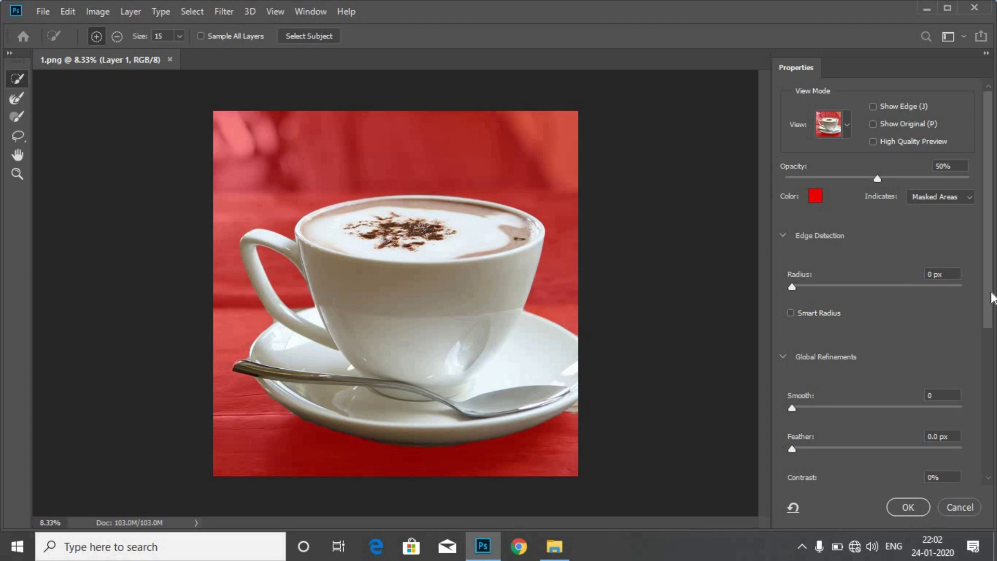
drag(991, 297, 913, 446)
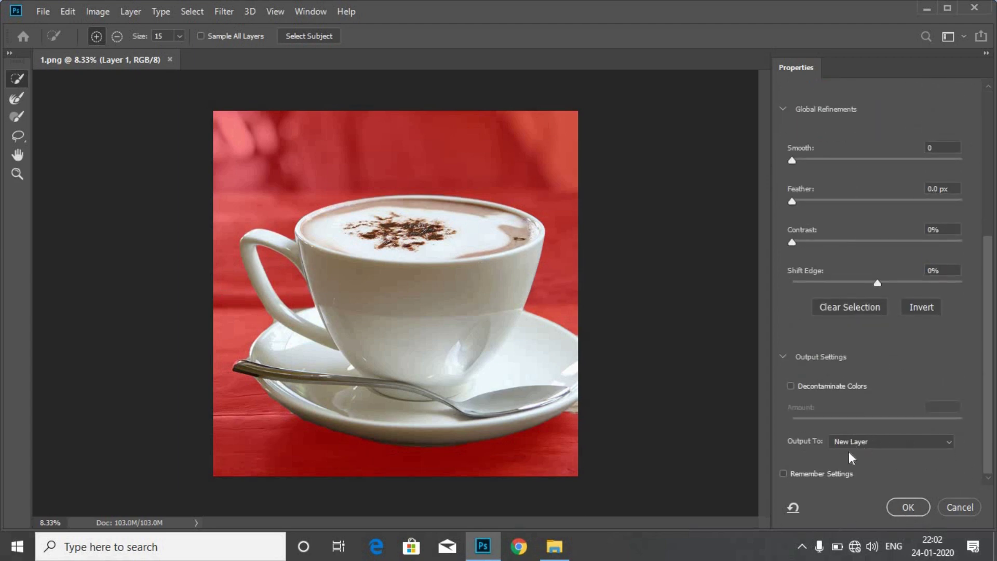
click(897, 440)
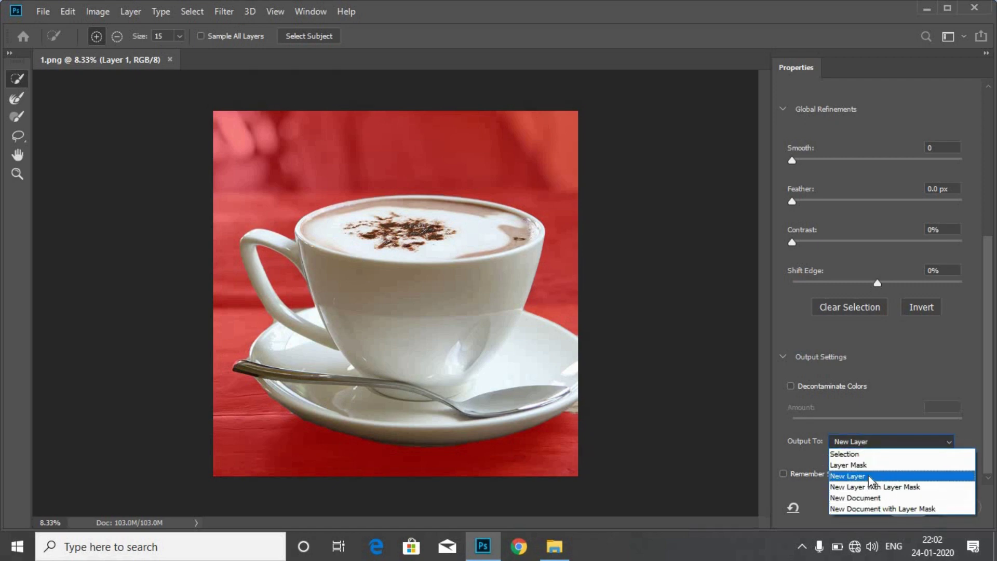
click(868, 476)
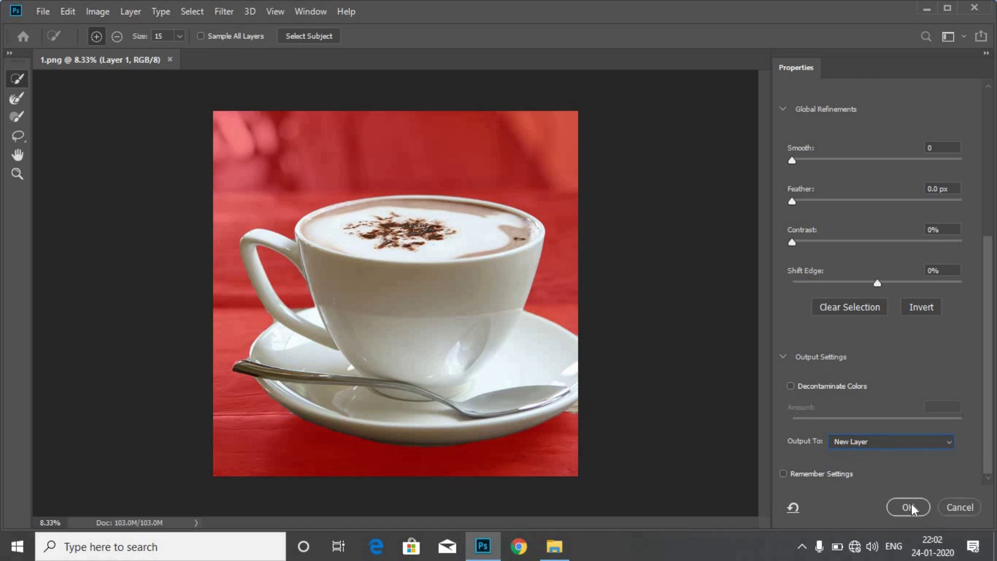
click(909, 508)
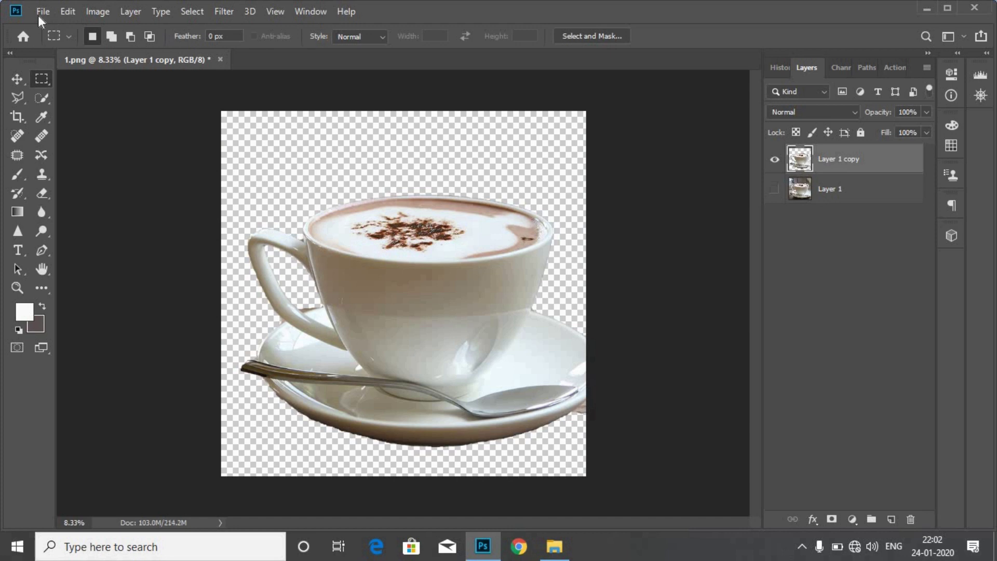
Open the sailing ship image, file 2 from the 123 folder.
click(40, 15)
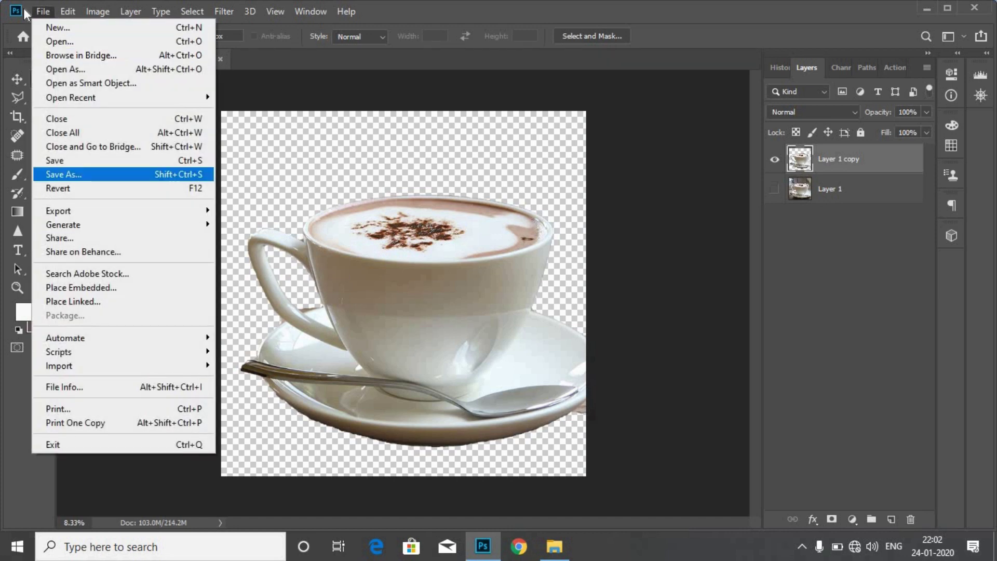
click(53, 43)
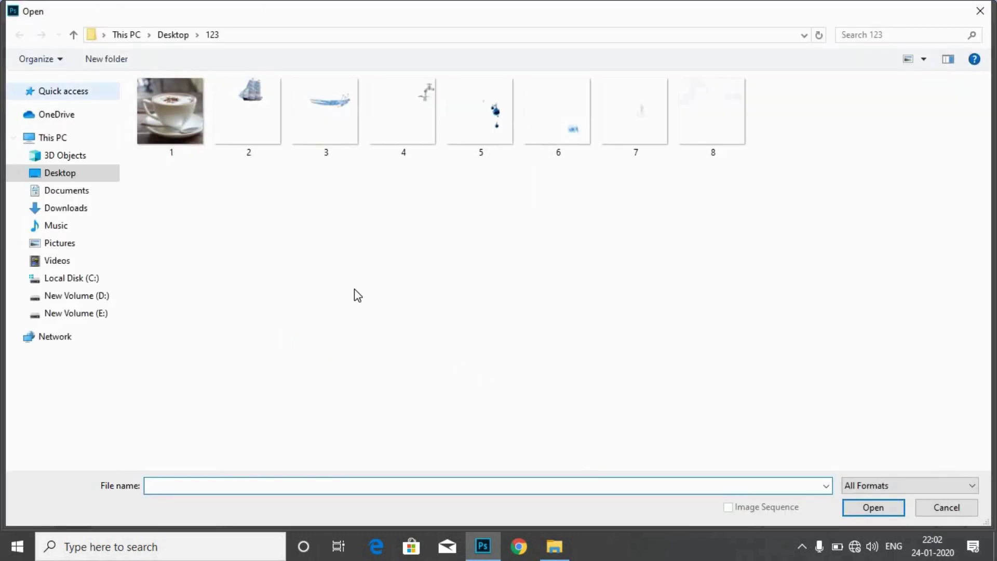
click(248, 112)
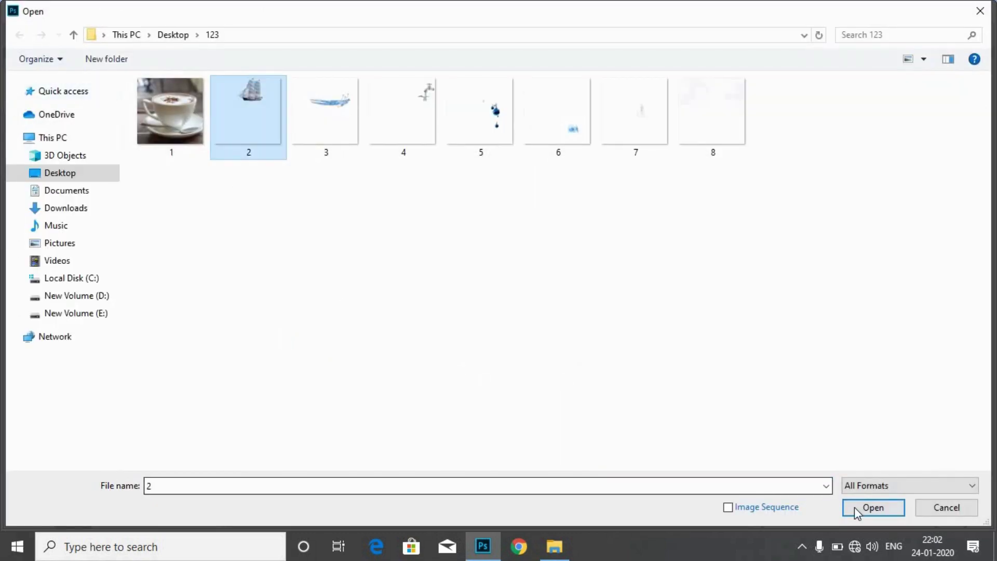
click(855, 506)
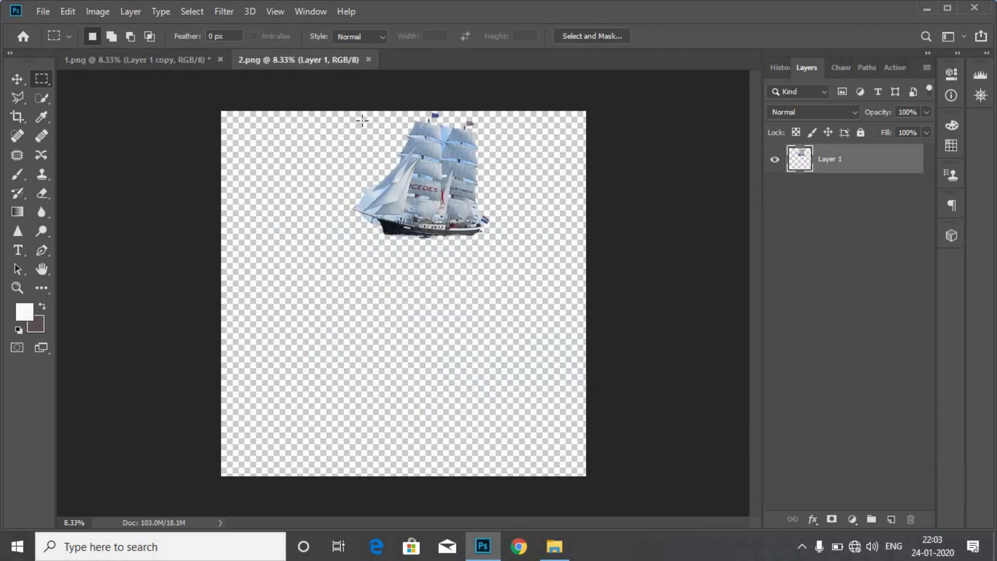
Drag the ship onto the coffee foam in the cup document as Layer 2.
click(18, 79)
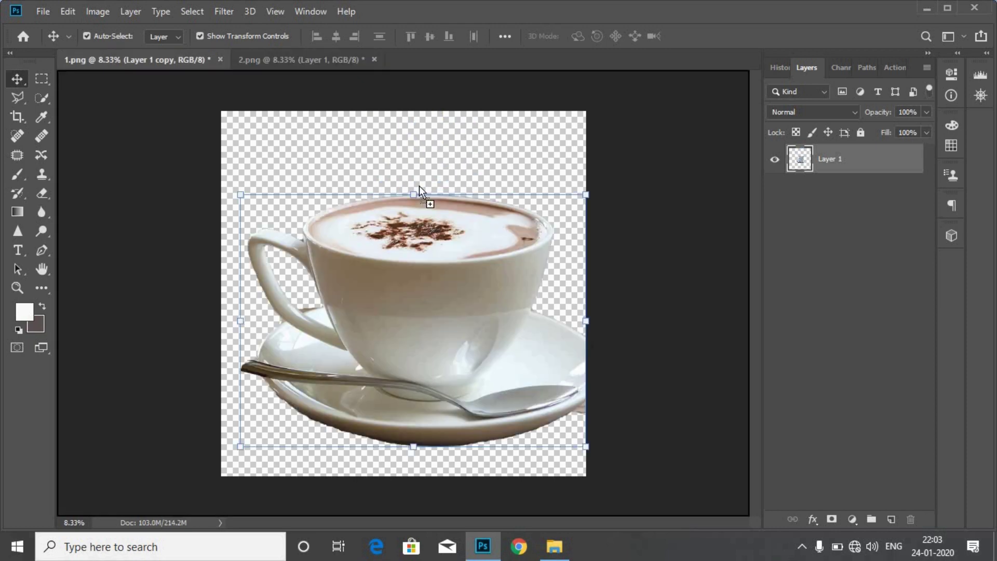
mouse_move(405, 254)
mouse_down()
mouse_move(454, 213)
mouse_move(444, 201)
mouse_move(544, 229)
mouse_up()
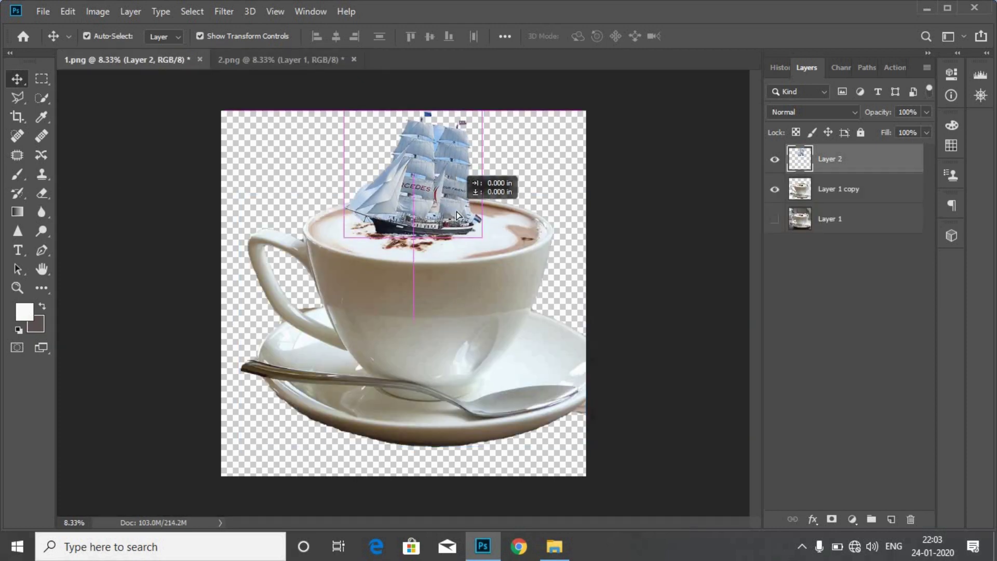
click(662, 299)
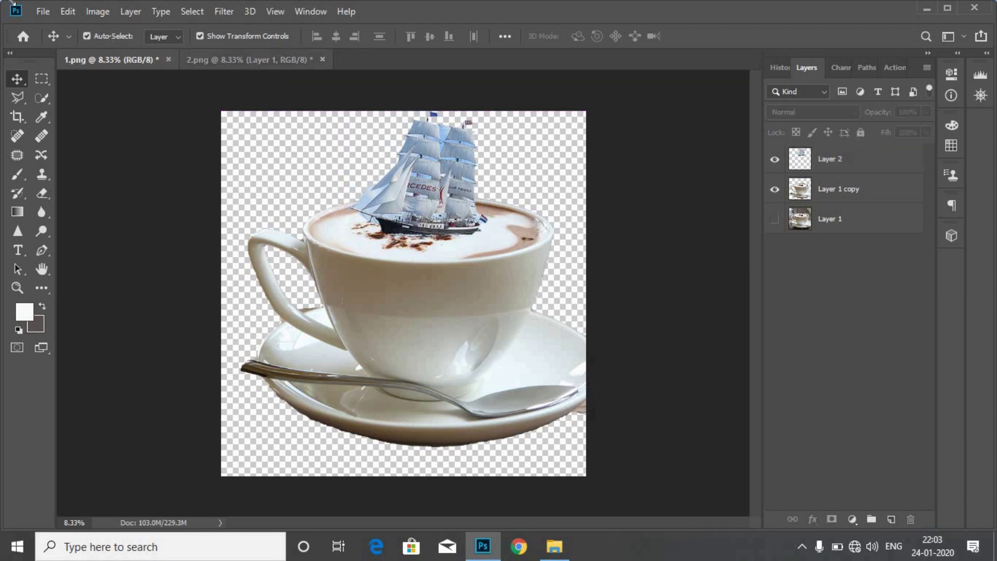
Open the water splash image, file 3 from the 123 folder.
click(44, 13)
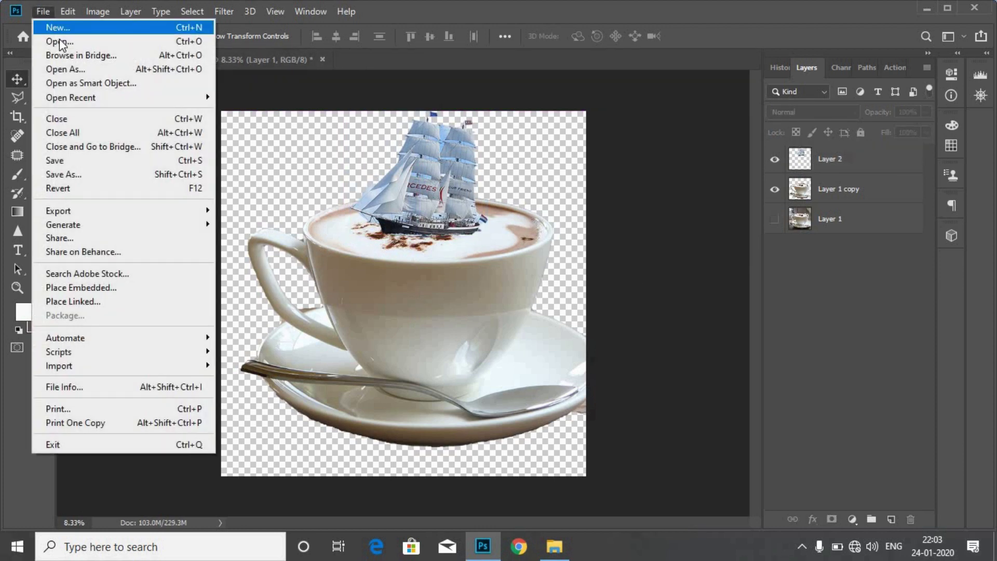
click(59, 39)
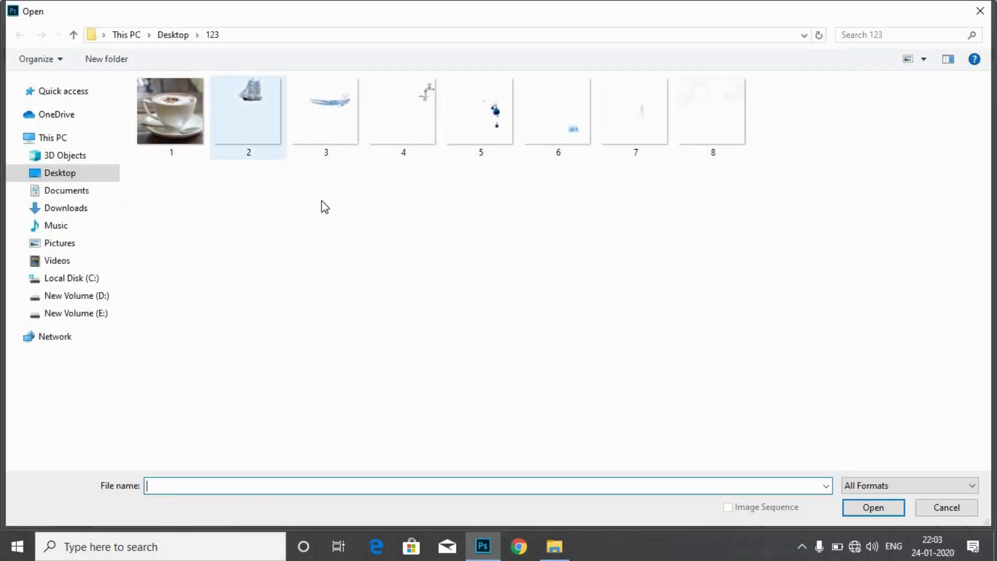
click(322, 126)
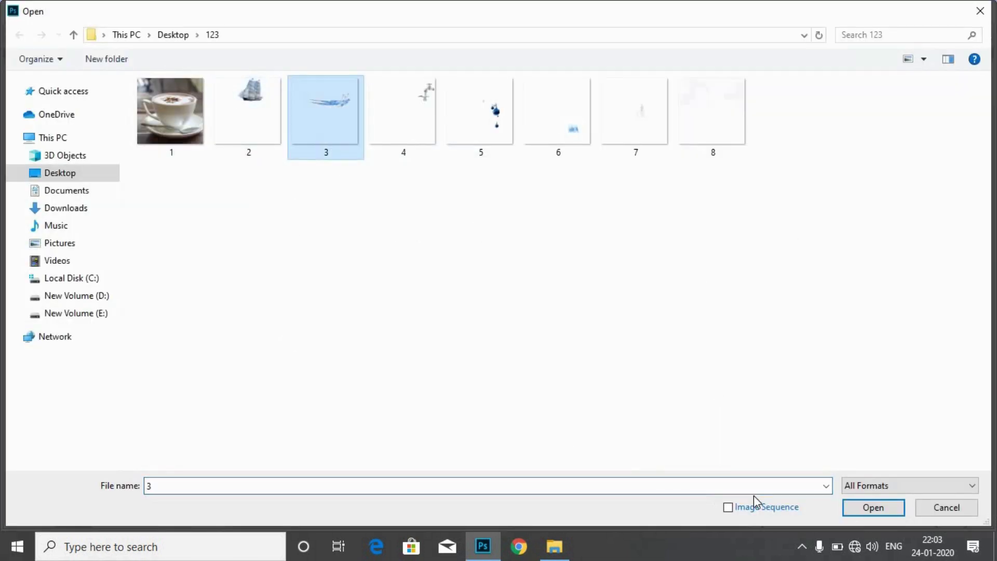
click(863, 510)
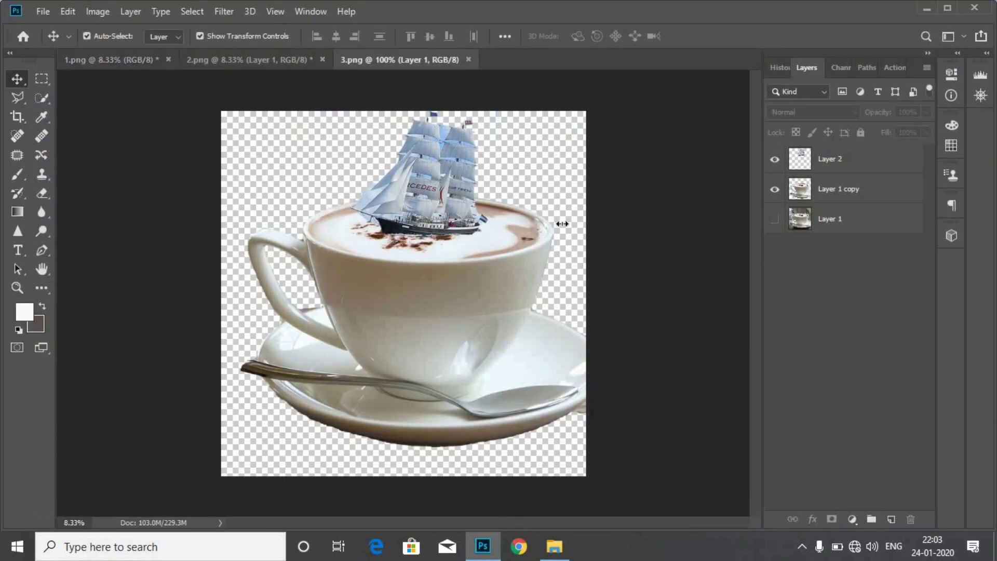
Drag the splash into the cup document and nudge it around the ship's hull.
mouse_move(459, 256)
mouse_down()
mouse_move(167, 63)
mouse_move(448, 291)
mouse_move(444, 234)
mouse_up()
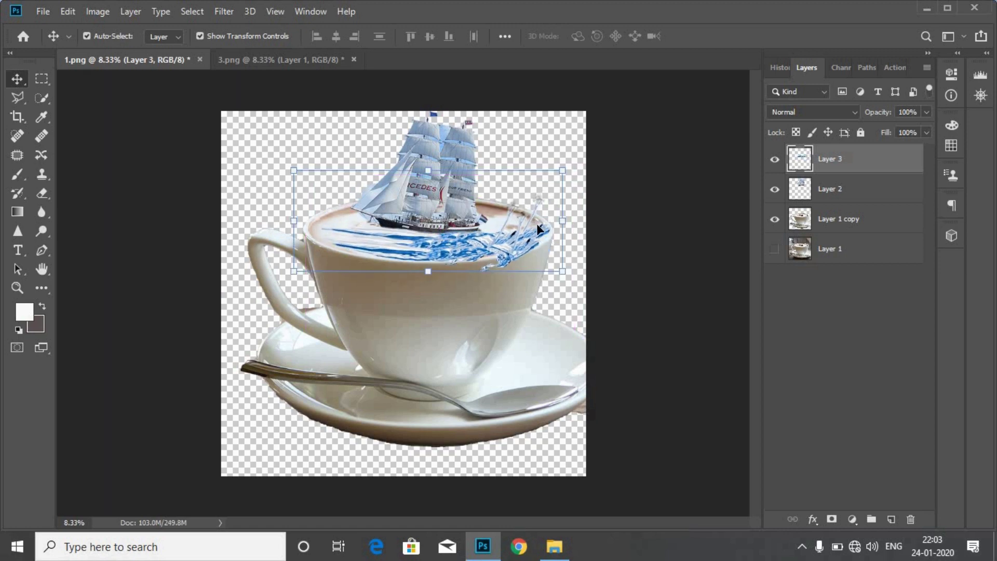
key(shift+Left)
key(shift+Left)
key(shift+Left)
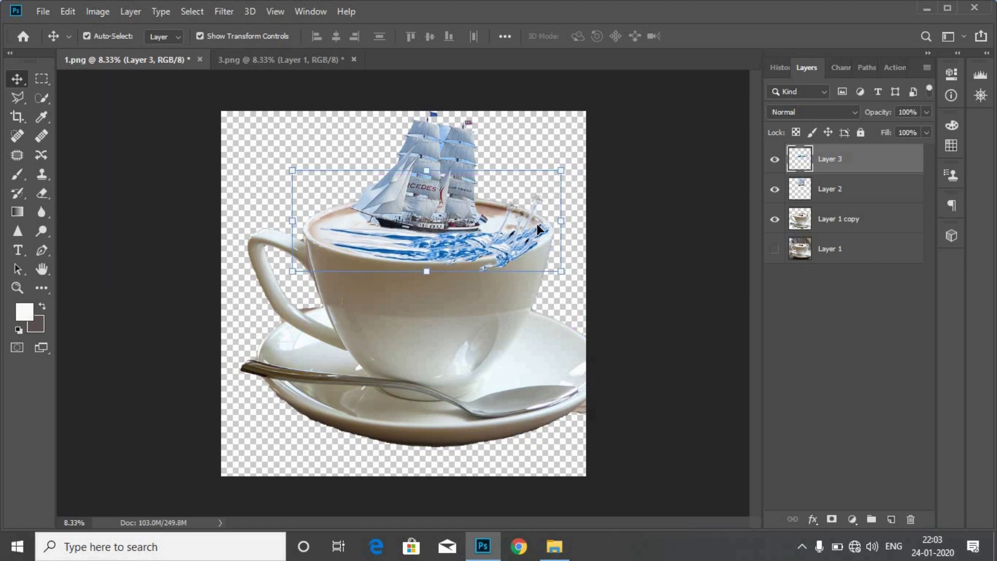
key(shift+Up)
key(shift+Down)
Close the 3.png splash document without saving.
click(335, 60)
click(354, 60)
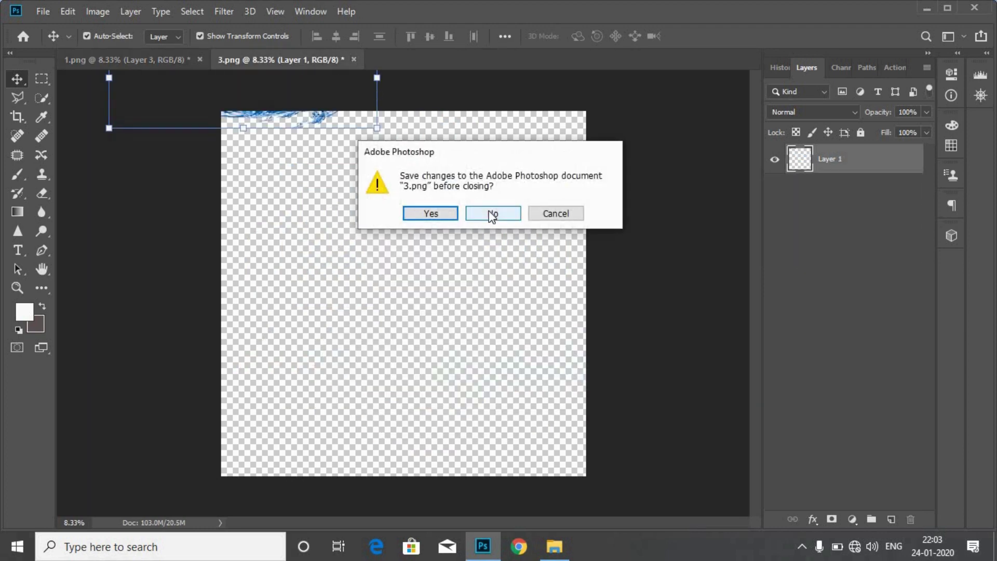
click(475, 219)
Open images 4–8 together and drag the faucet from 4.png onto the cup's right rim.
click(49, 11)
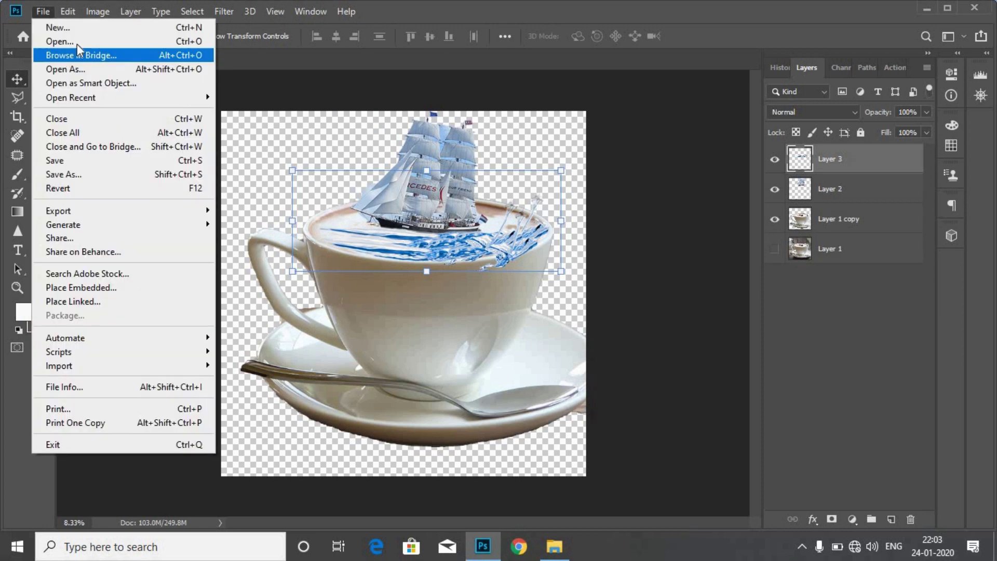
click(72, 41)
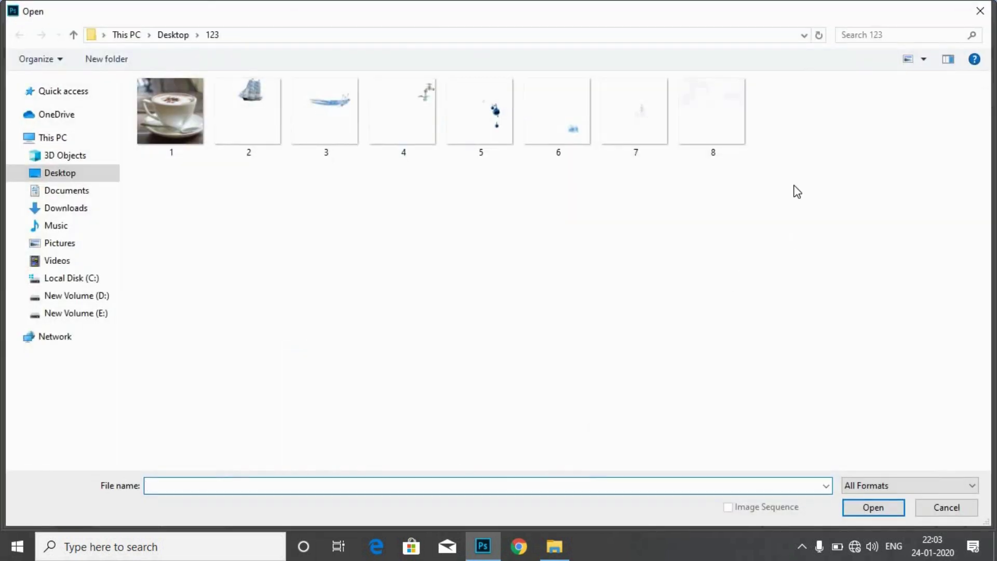
drag(794, 230, 415, 91)
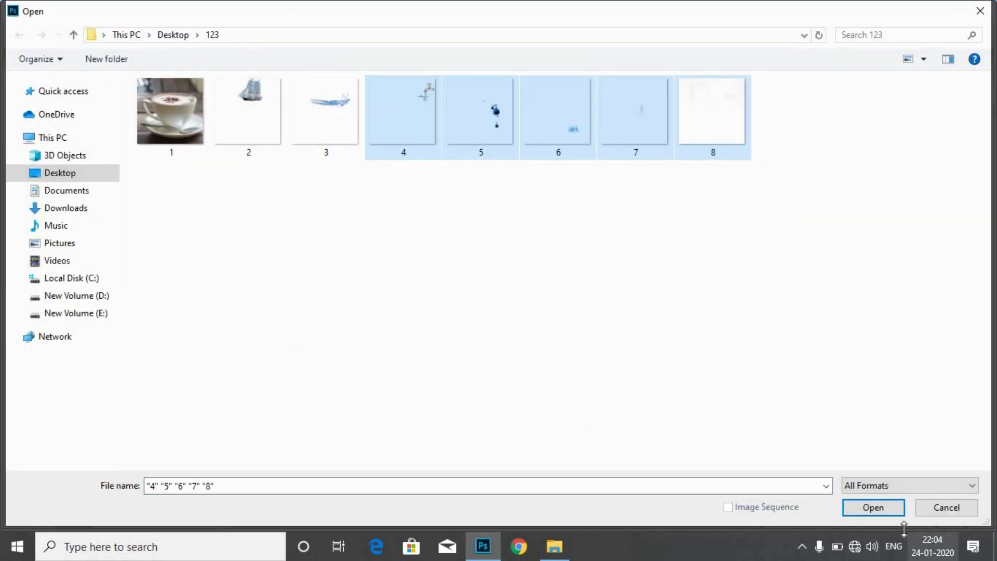
click(865, 508)
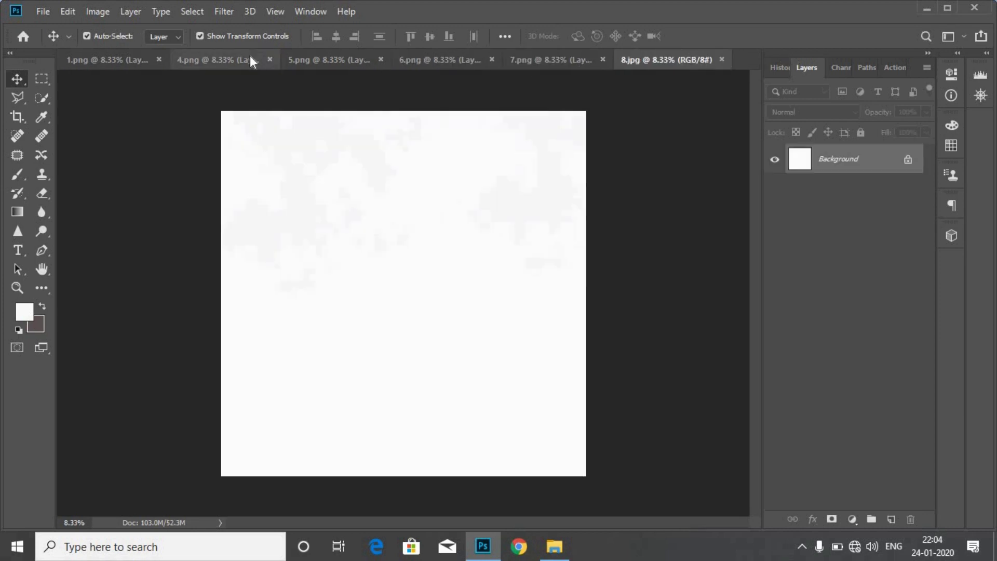
click(251, 55)
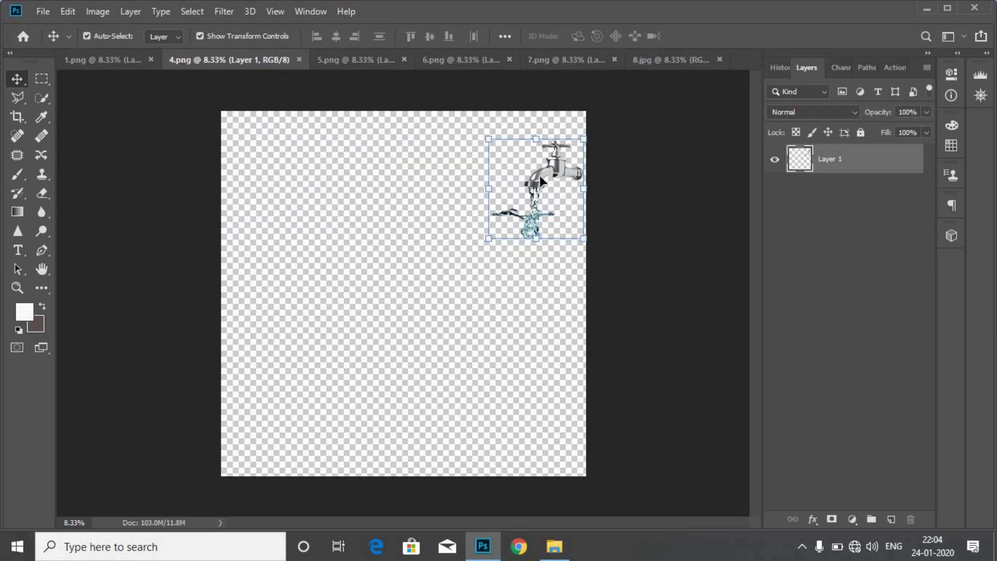
mouse_move(540, 176)
mouse_down()
mouse_move(139, 60)
mouse_move(496, 203)
mouse_move(537, 189)
mouse_move(529, 173)
mouse_up()
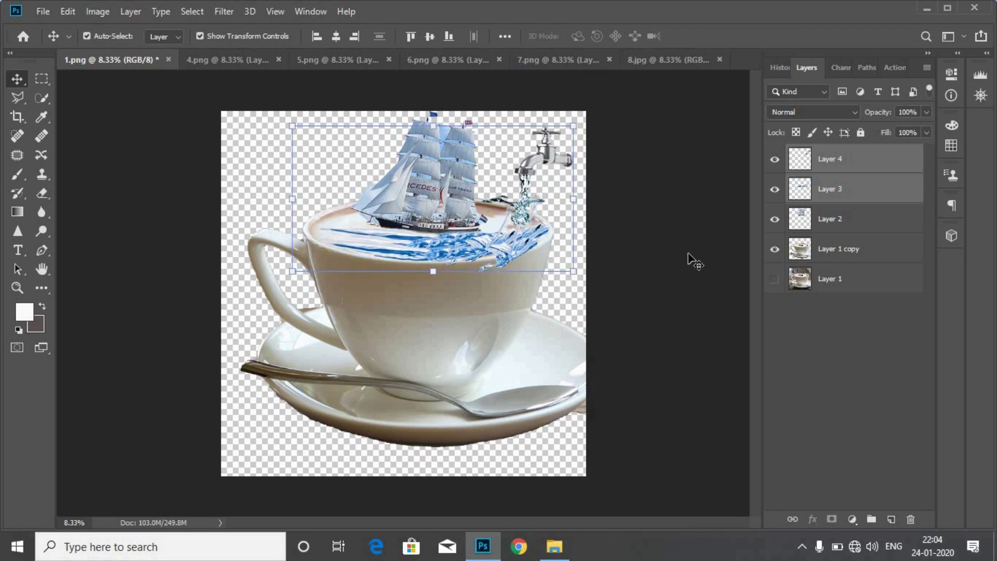
Nudge the faucet layer down so its stream reaches the cup.
click(626, 216)
click(548, 165)
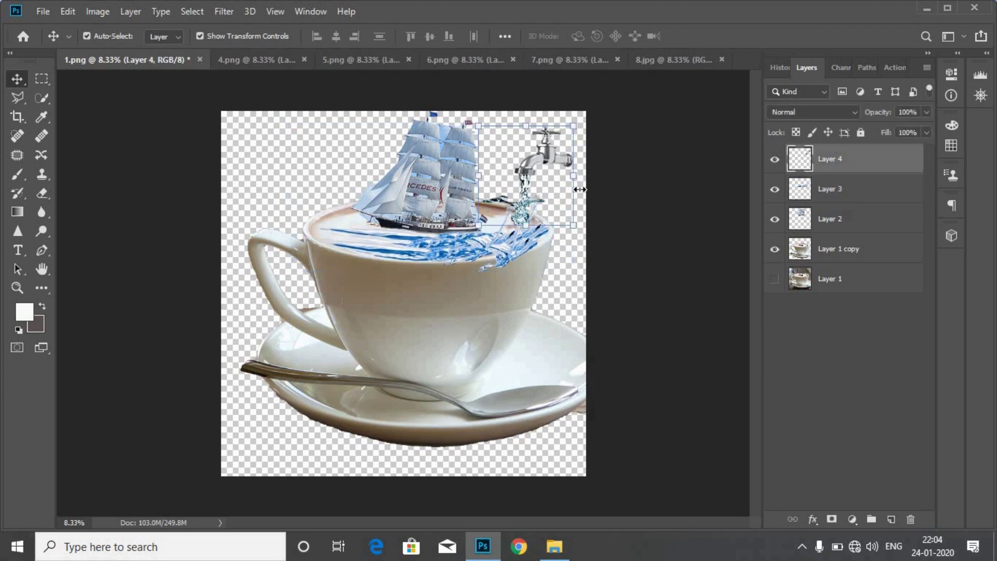
key(shift+Down)
key(shift+Down)
key(shift+Down)
key(shift+Down)
key(shift+Down)
key(shift+Down)
key(shift+Down)
key(shift+Down)
key(shift+Down)
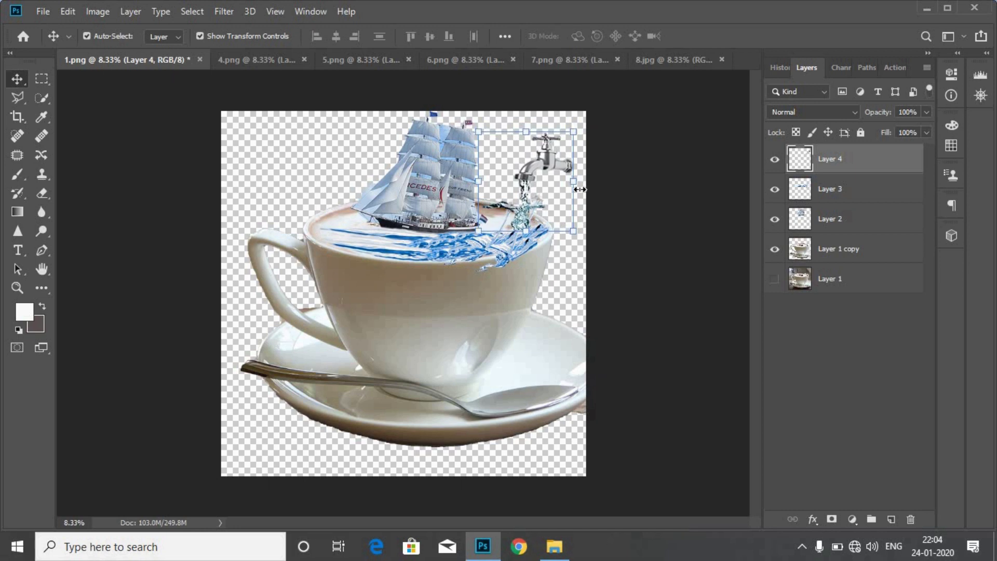
key(shift+Down)
key(shift+Down)
key(shift+Down)
key(shift+Down)
key(shift+Down)
key(shift+Down)
key(shift+Down)
key(shift+Down)
key(shift+Down)
key(shift+Down)
key(shift+Down)
key(shift+Down)
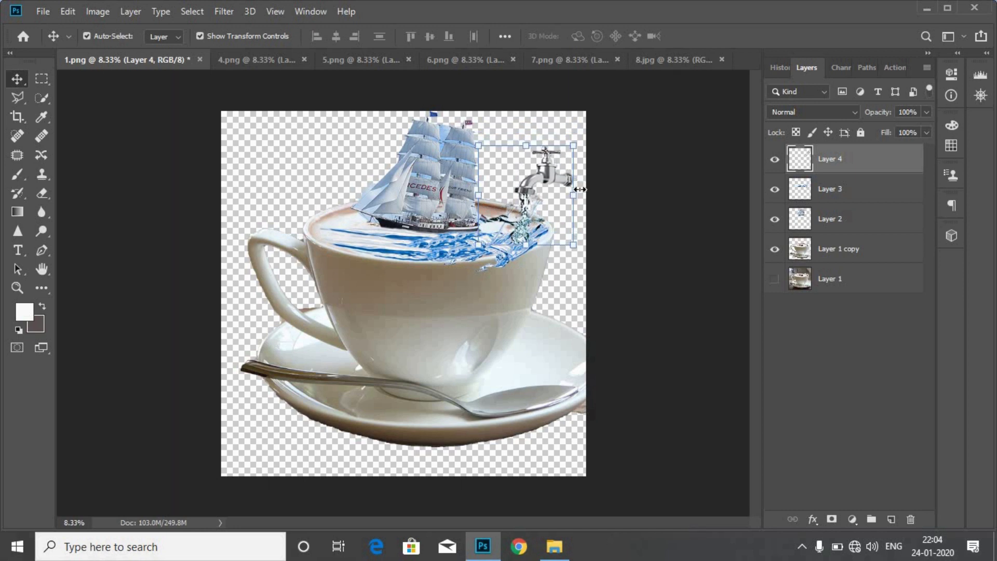
key(shift+Down)
key(shift+Down)
key(shift+Down)
key(shift+Up)
key(shift+Up)
key(shift+Up)
key(shift+Up)
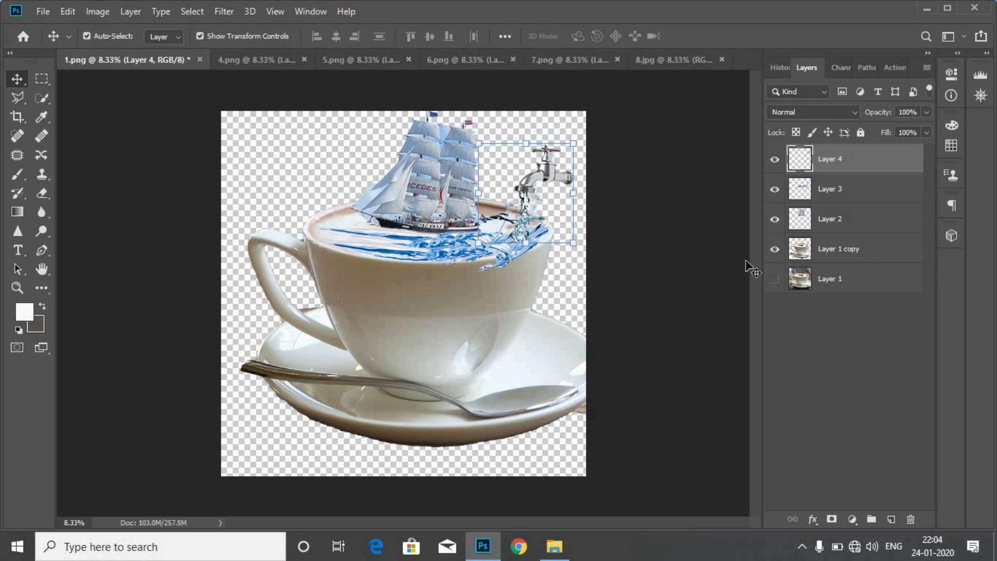
click(699, 306)
Move the ship-and-water layer above the faucet and shift it slightly up-left.
drag(844, 195, 851, 150)
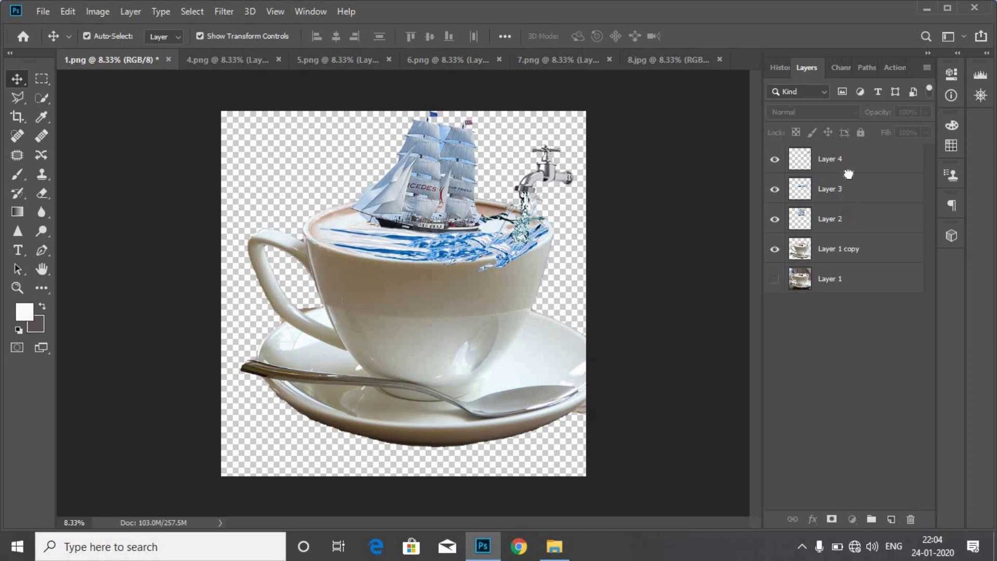
click(596, 222)
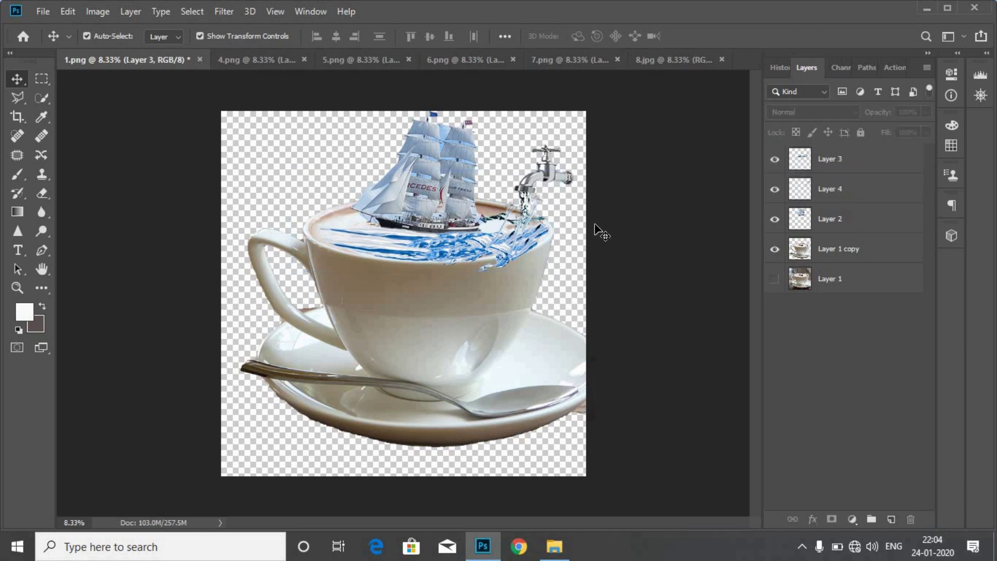
click(556, 183)
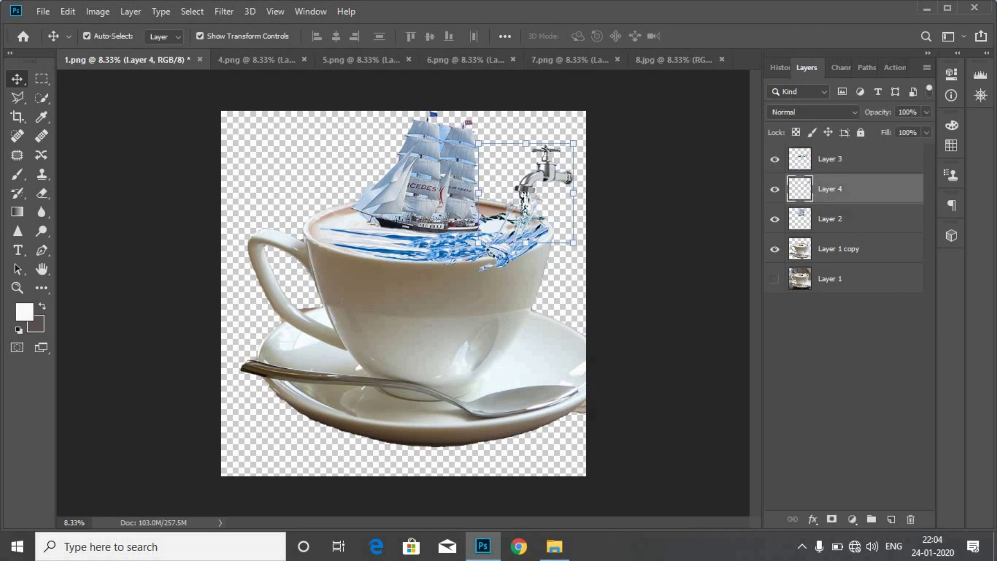
click(458, 241)
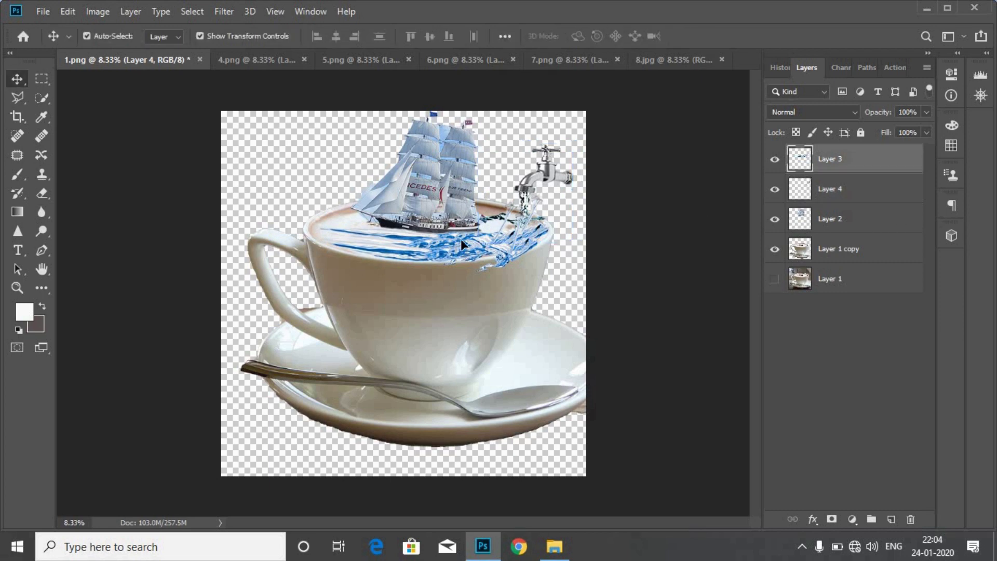
drag(561, 275, 561, 274)
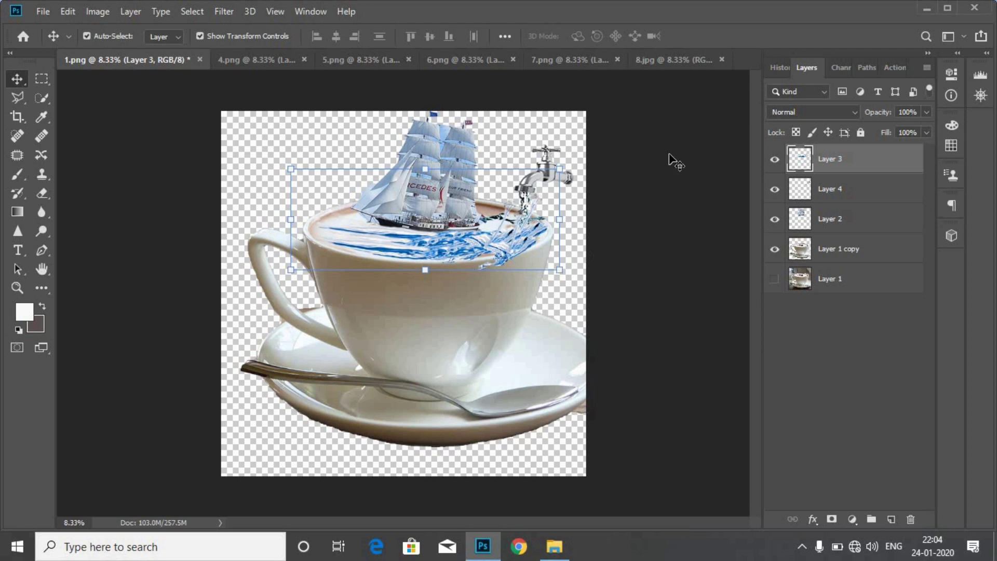
Nudge the faucet down a little more to meet the splash.
click(818, 194)
key(shift+Down)
key(shift+Down)
key(shift+Down)
key(shift+Down)
key(shift+Down)
key(shift+Down)
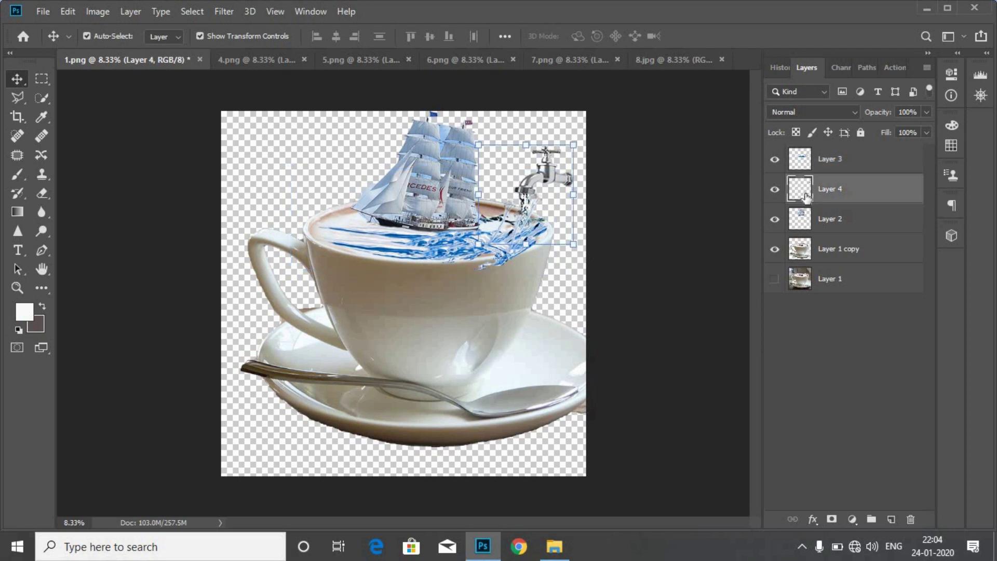
key(shift+Down)
key(shift+Down)
key(shift+Down)
key(shift+Down)
key(shift+Down)
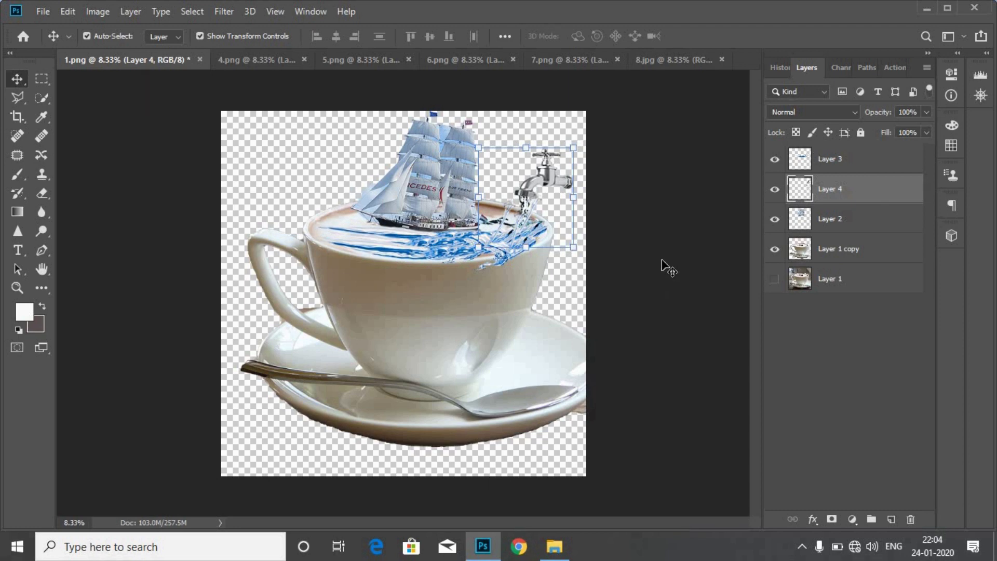
click(661, 268)
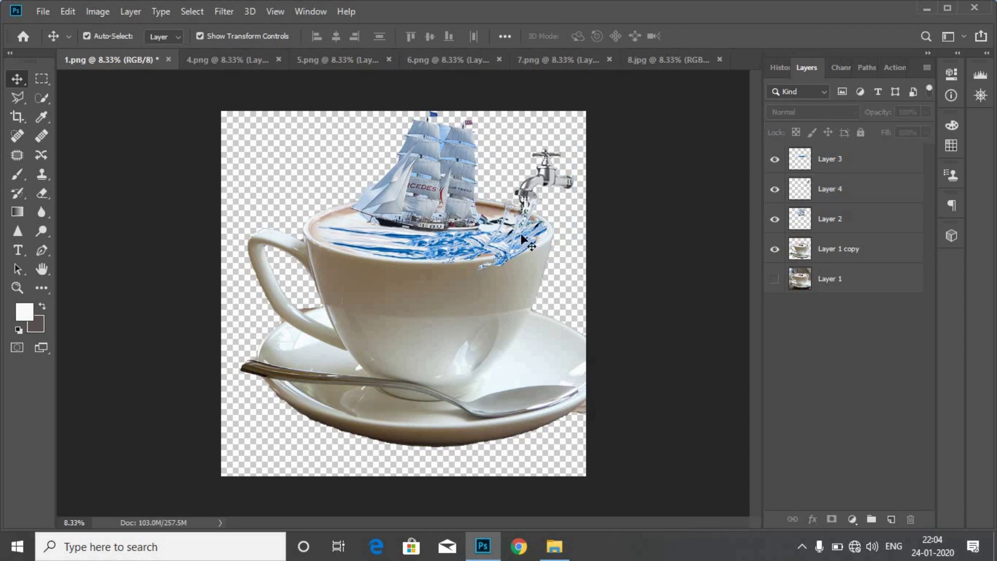
Close 4.png, drag the blue drops from 5.png onto the cup's front, then close 5.png.
click(246, 57)
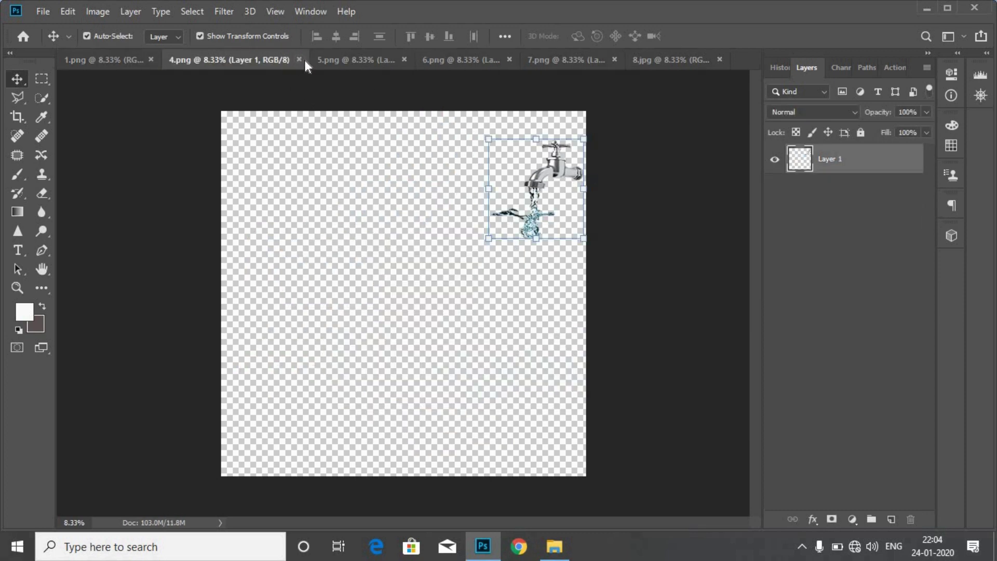
click(300, 60)
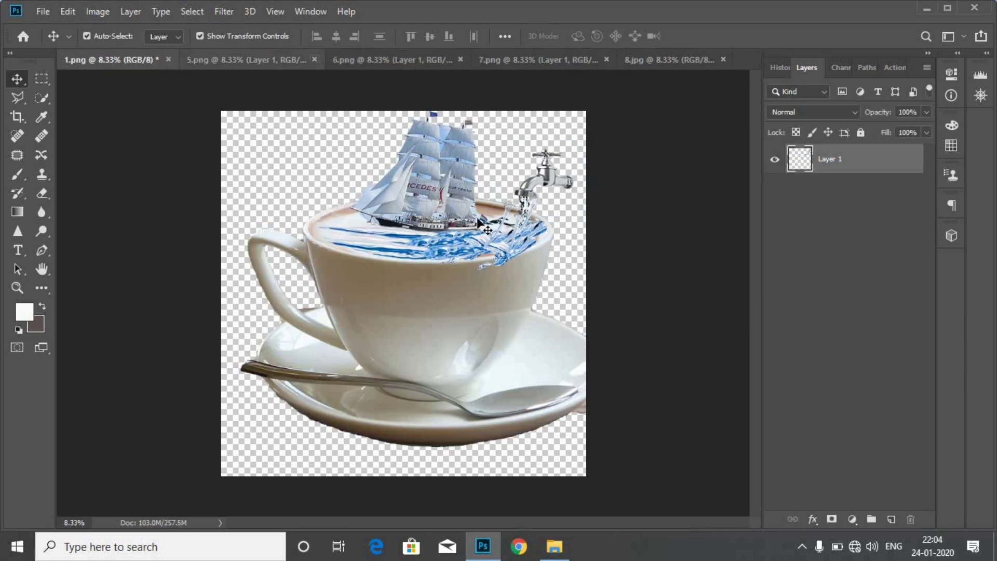
click(287, 61)
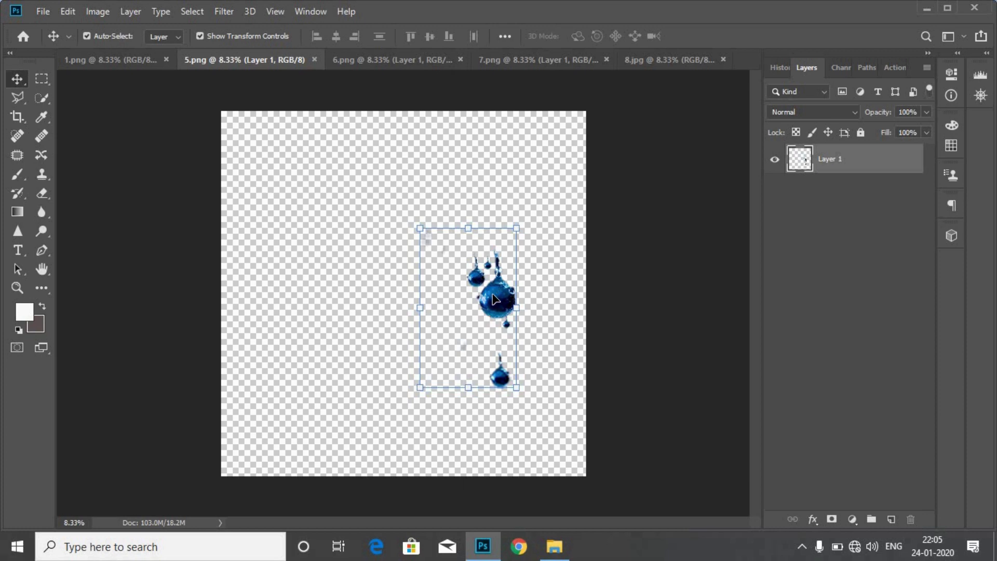
mouse_move(495, 300)
mouse_down()
mouse_move(147, 64)
mouse_move(535, 297)
mouse_move(516, 298)
mouse_move(505, 283)
mouse_move(498, 322)
mouse_up()
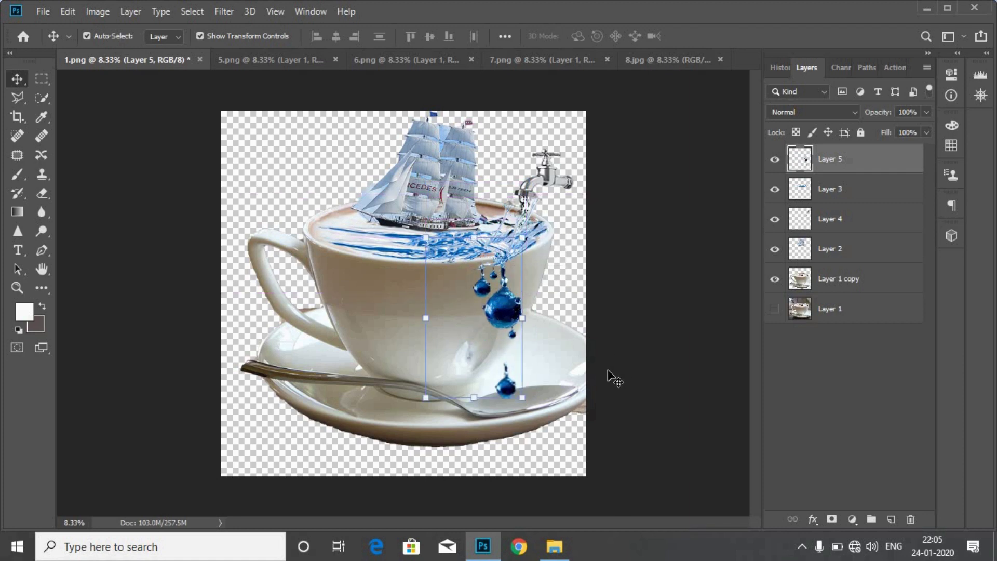
click(307, 59)
click(331, 59)
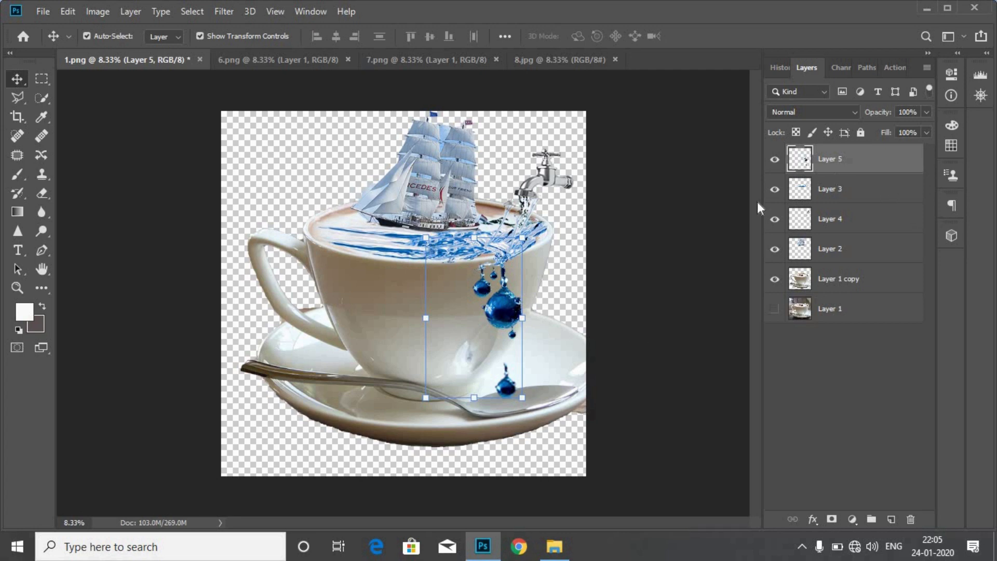
Duplicate Layer 5 and move the copy left and up for extra drips.
right_click(830, 163)
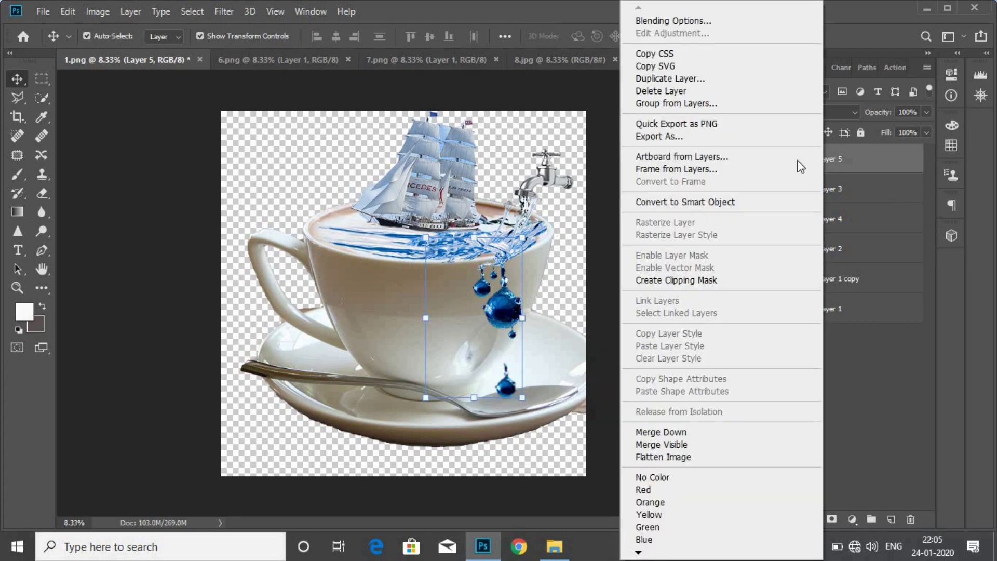
click(699, 81)
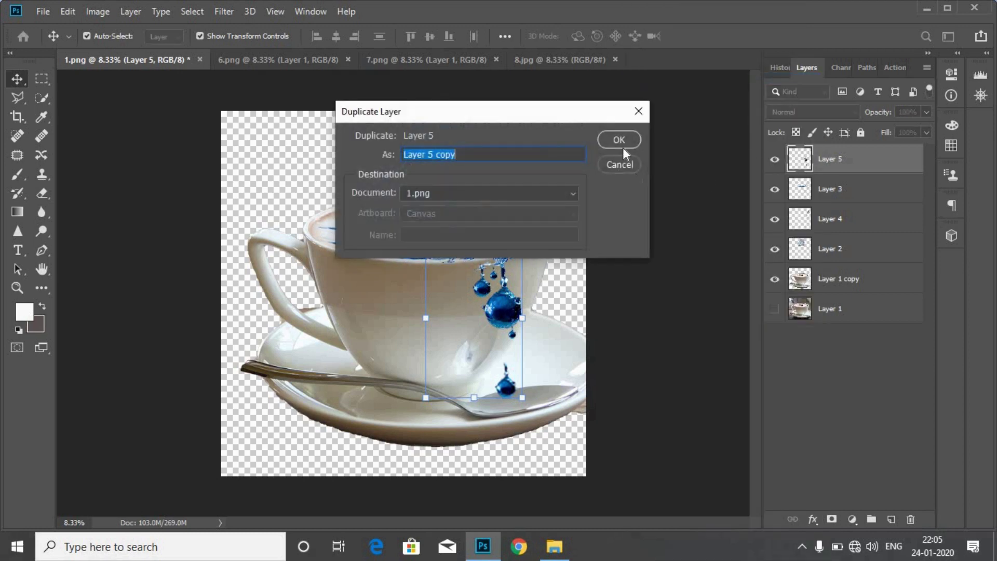
click(615, 140)
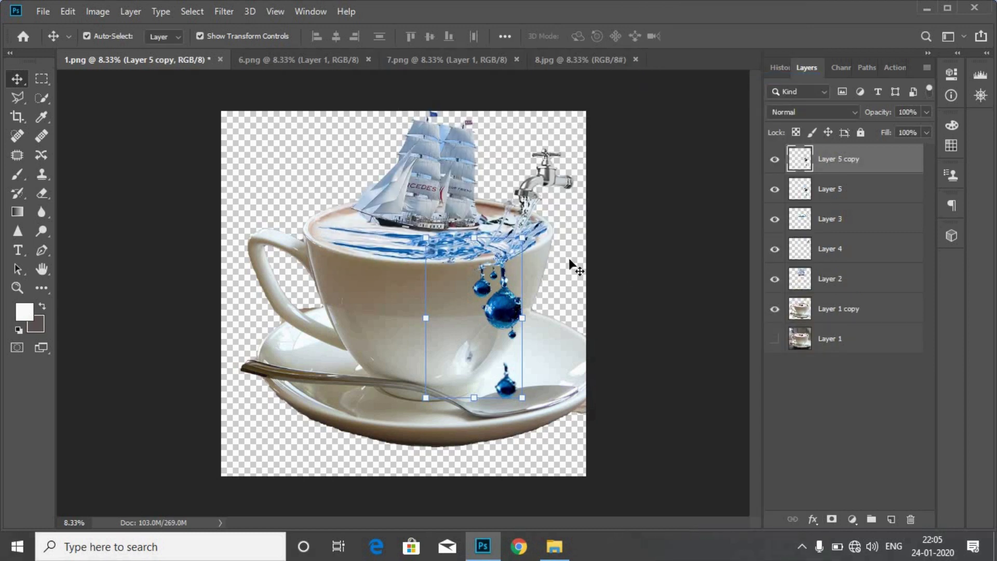
mouse_move(497, 320)
mouse_down()
mouse_move(477, 328)
mouse_move(469, 310)
mouse_up()
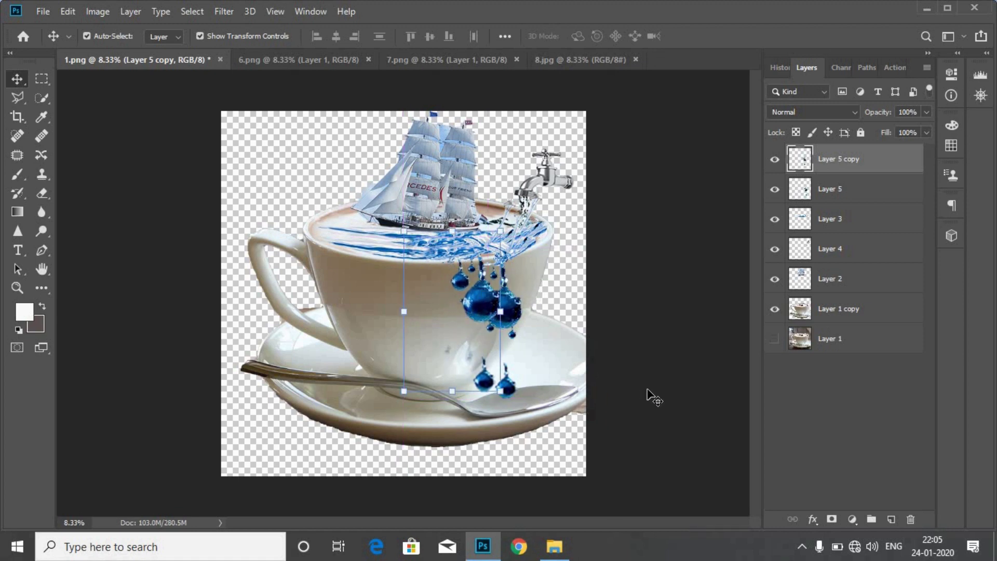
click(671, 397)
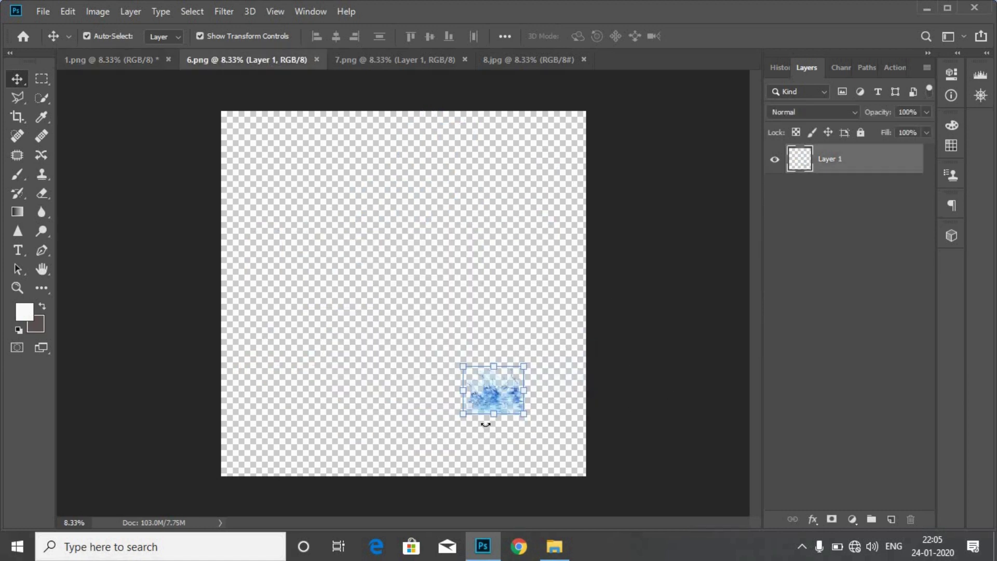
Drag the blue splash from 6.png onto the saucer and widen it with Free Transform.
mouse_move(493, 402)
mouse_down()
mouse_move(143, 61)
mouse_move(506, 412)
mouse_up()
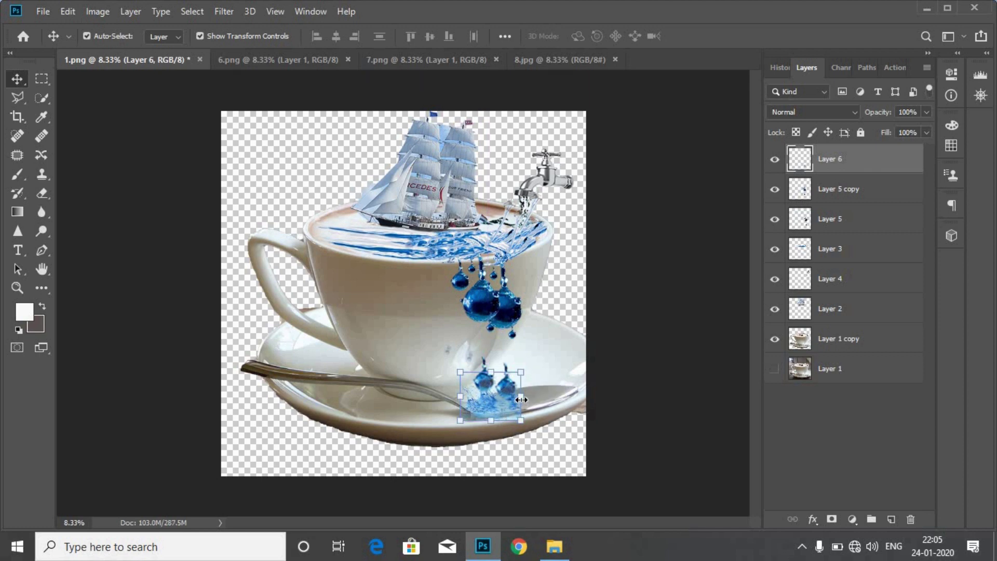
mouse_move(520, 399)
mouse_down()
mouse_move(539, 399)
mouse_move(506, 401)
mouse_up()
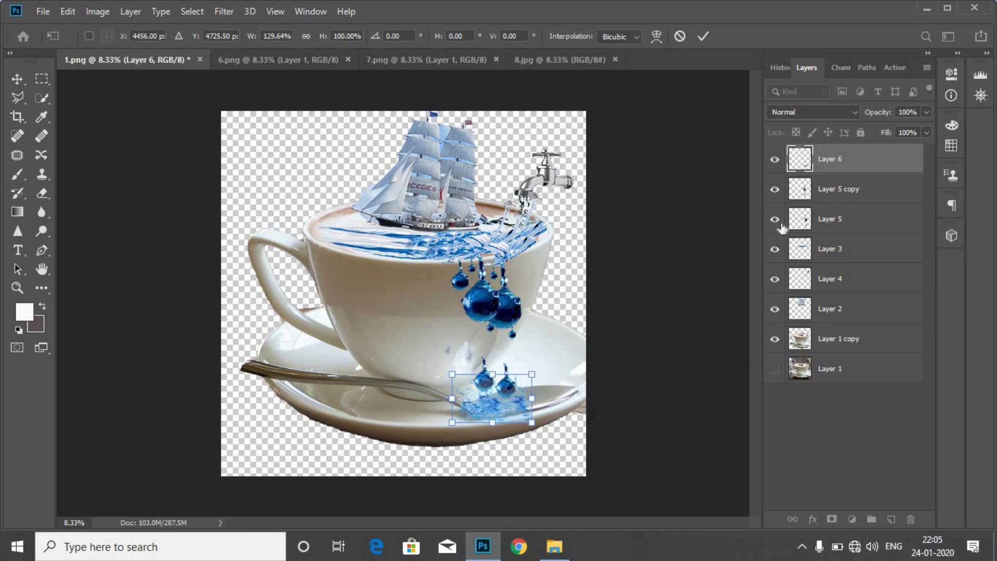
key(Return)
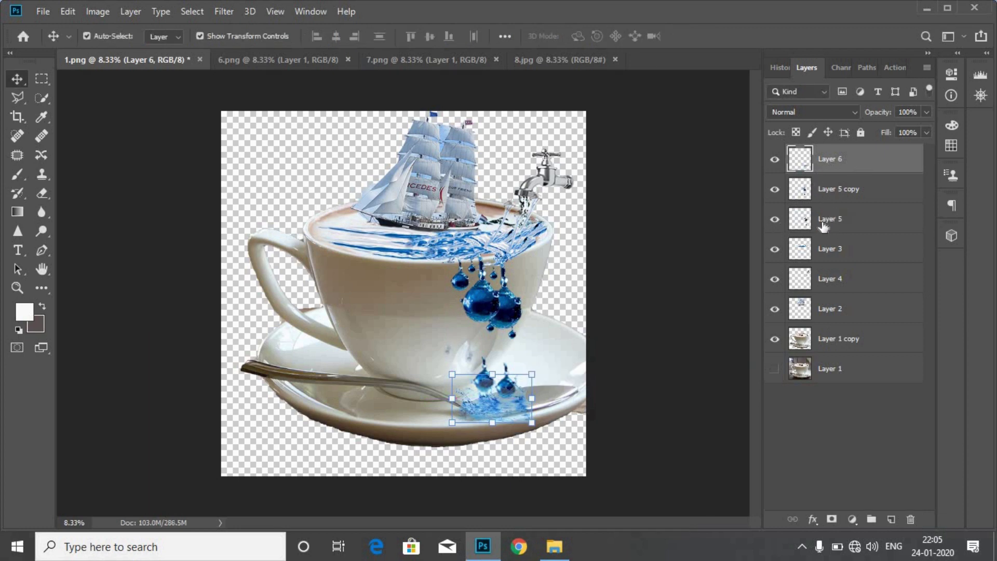
Move Layer 6 below the drop layers and reposition it under the lower drops.
drag(836, 163, 850, 229)
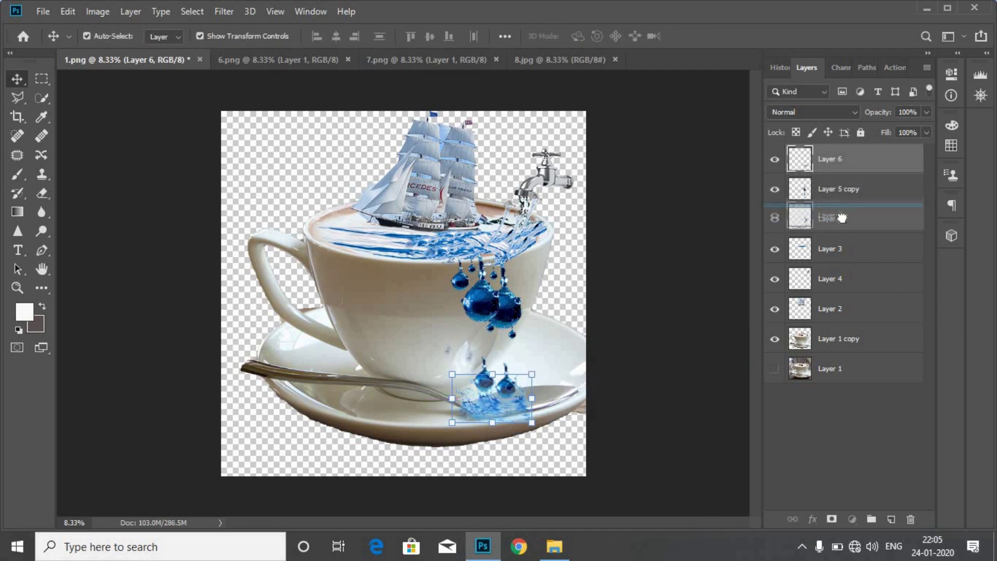
click(633, 384)
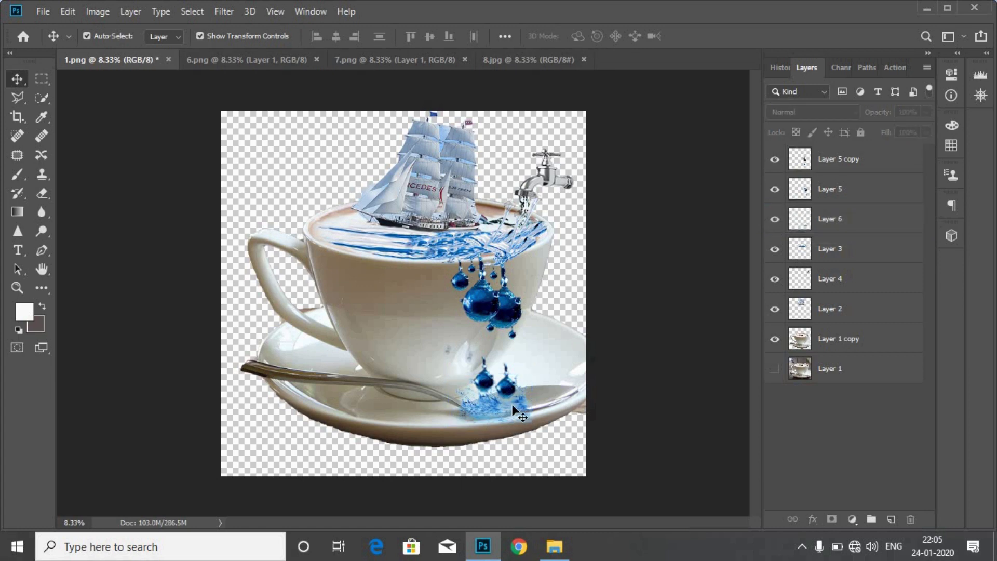
drag(509, 402, 513, 394)
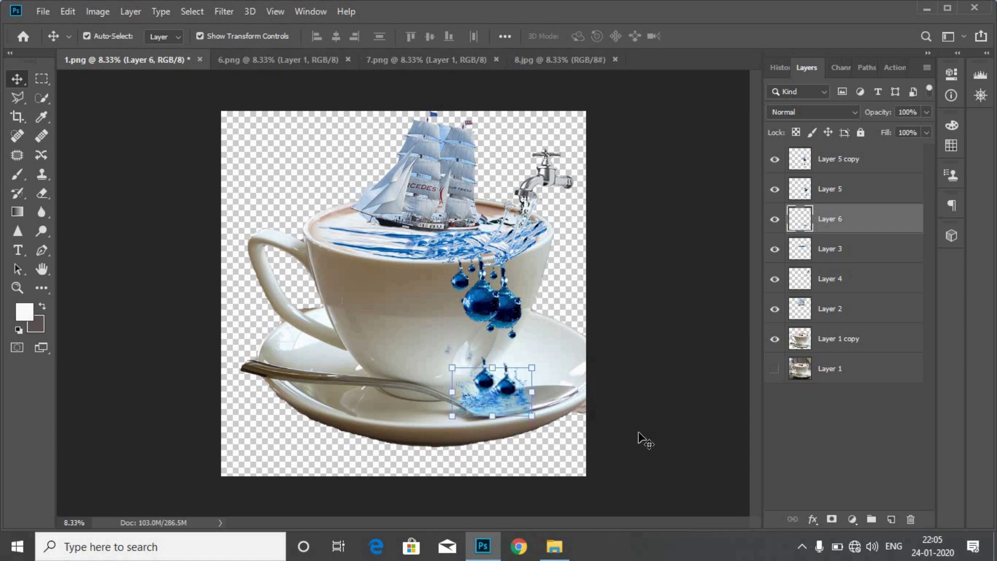
click(644, 441)
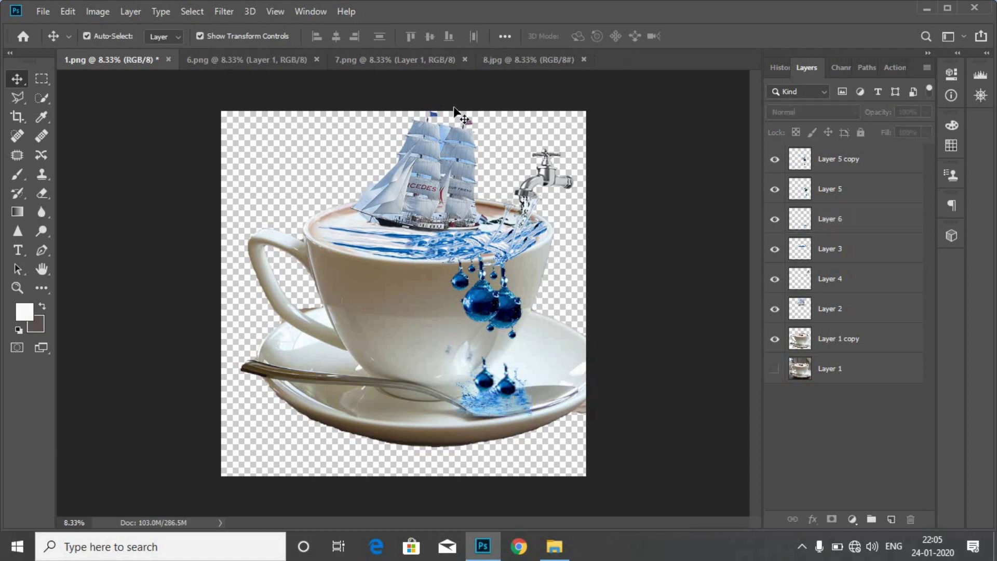
Close 6.png and drag the 7.png content into the composite as Layer 7.
click(311, 59)
click(317, 60)
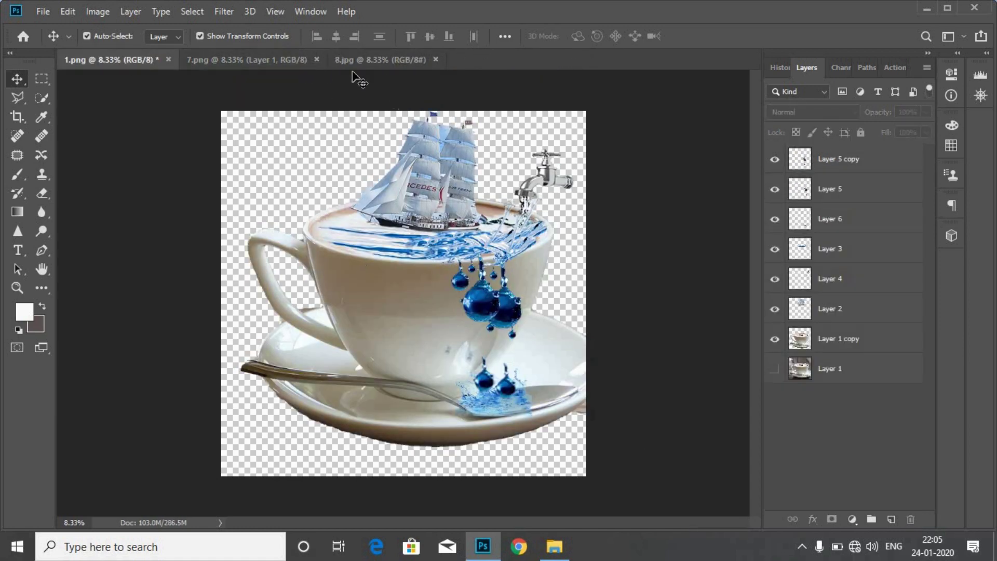
click(279, 60)
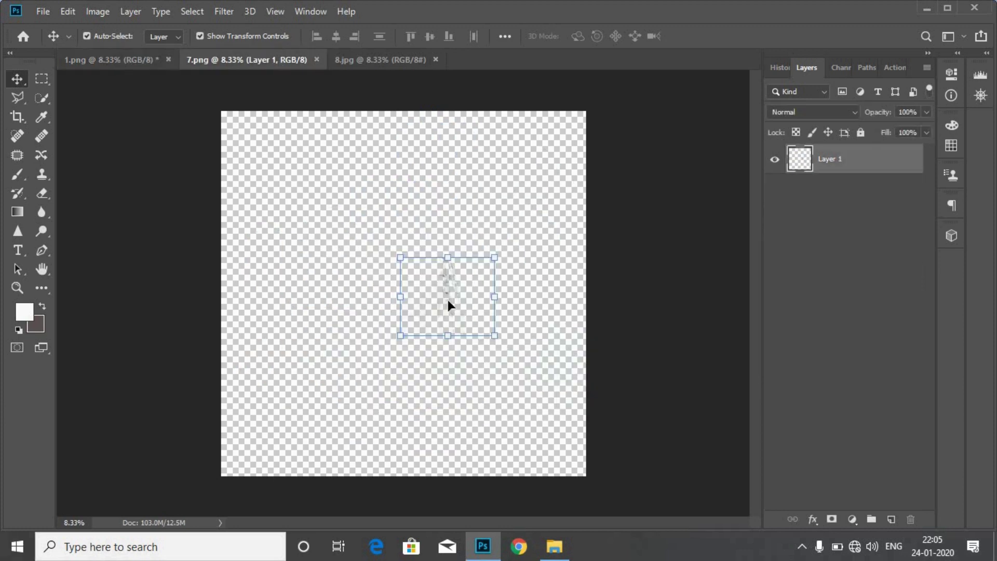
mouse_move(453, 282)
mouse_down()
mouse_move(145, 59)
mouse_move(420, 302)
mouse_move(415, 294)
mouse_up()
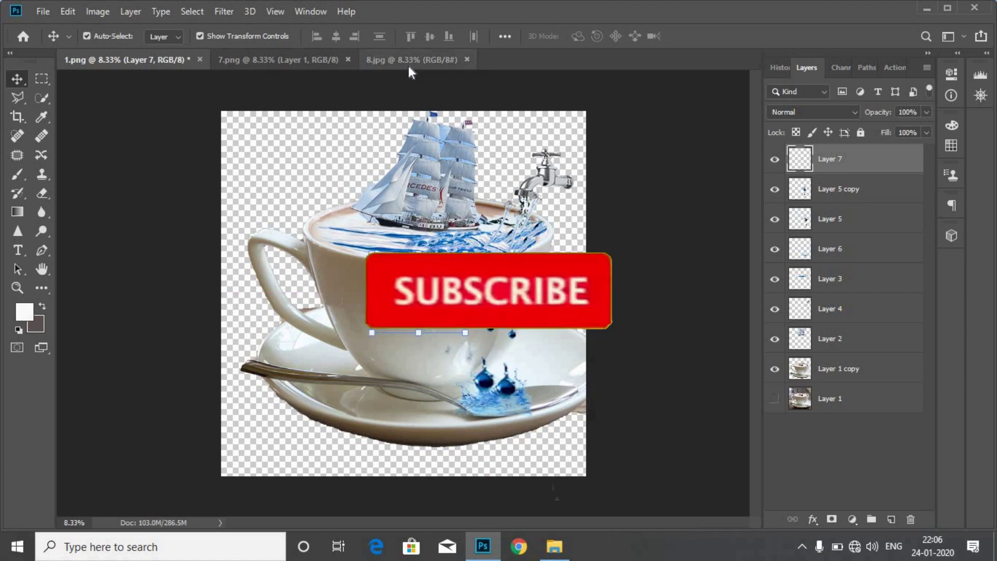
Close 8.jpg and show the original cup photo layer, Layer 1, in 1.png.
click(467, 59)
click(280, 59)
click(142, 60)
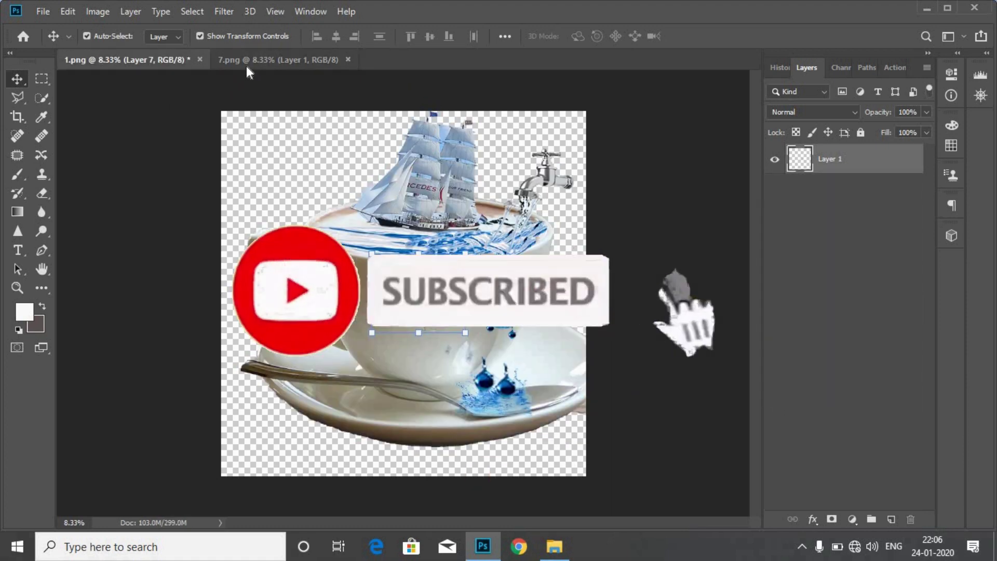
click(213, 61)
click(142, 61)
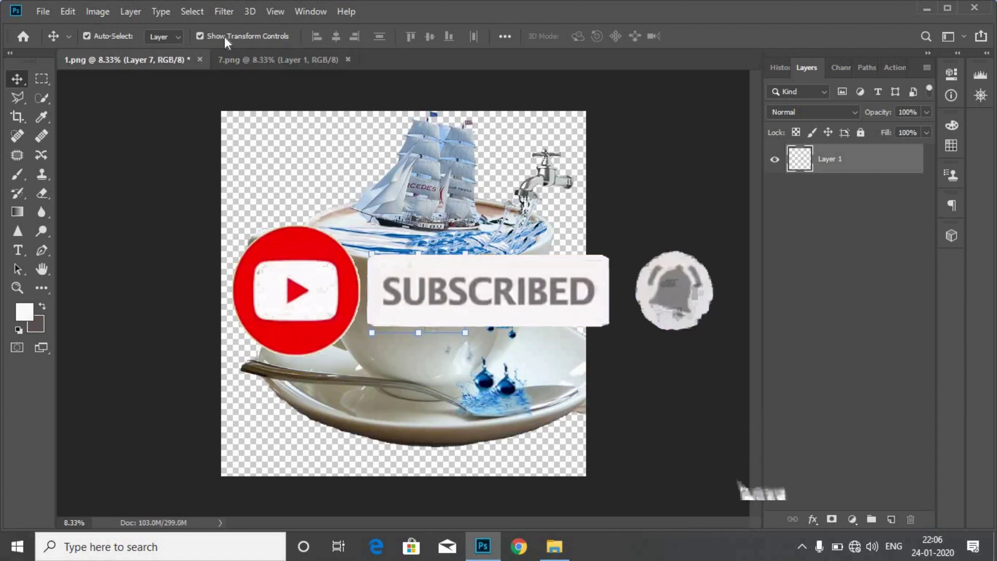
click(271, 58)
click(192, 63)
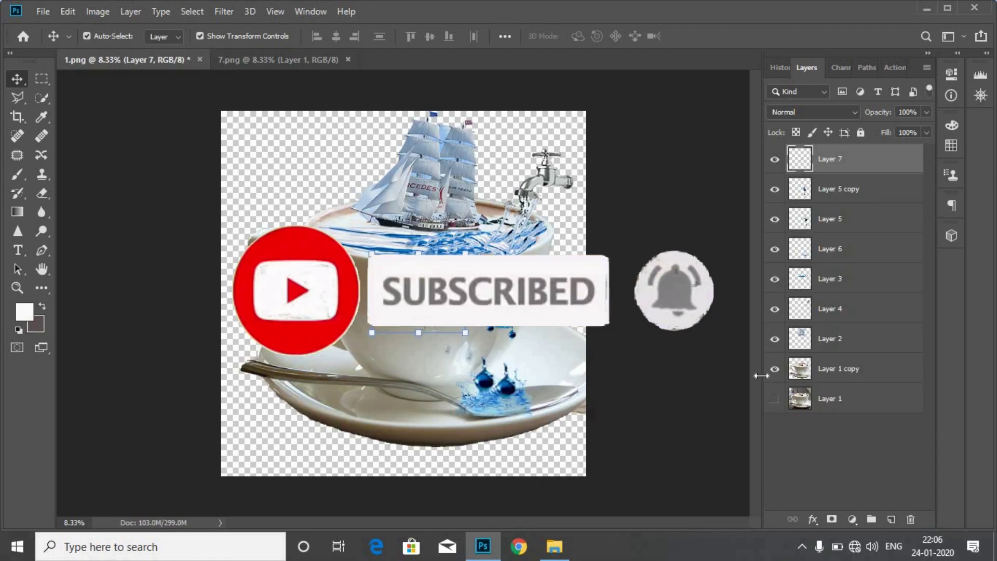
click(773, 399)
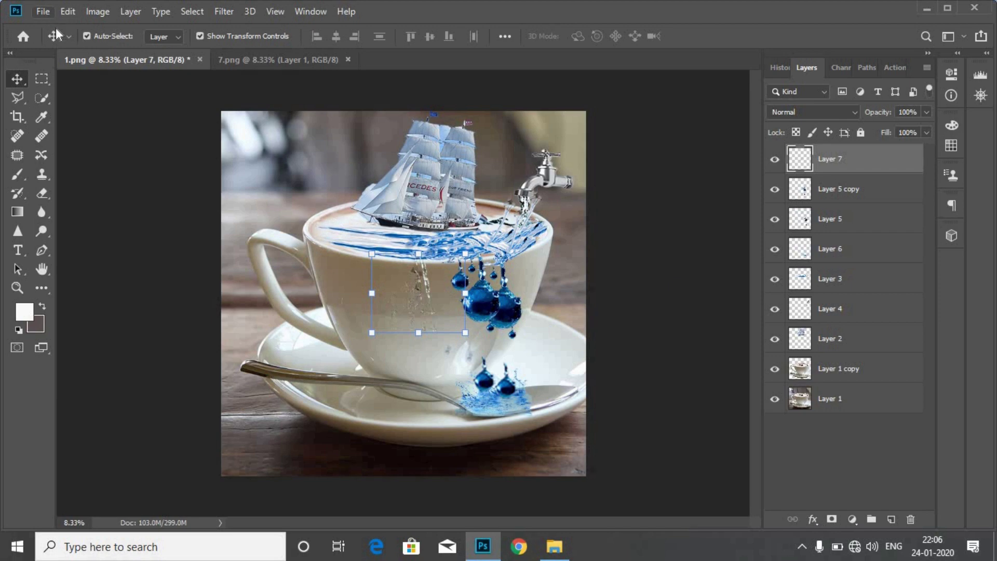
Start opening an image file, then add a new empty layer beneath Layer 1 copy.
click(43, 10)
click(72, 42)
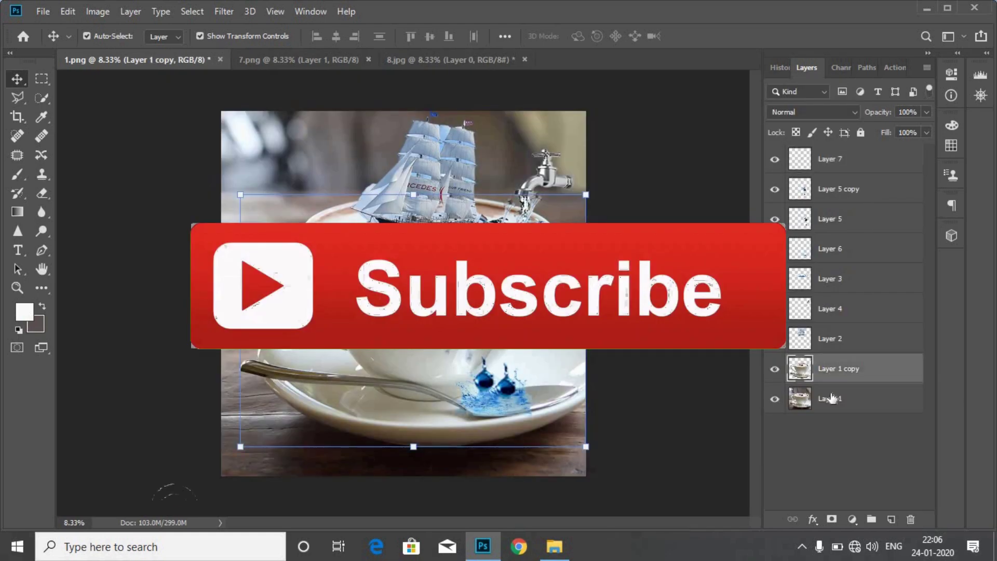
click(891, 519)
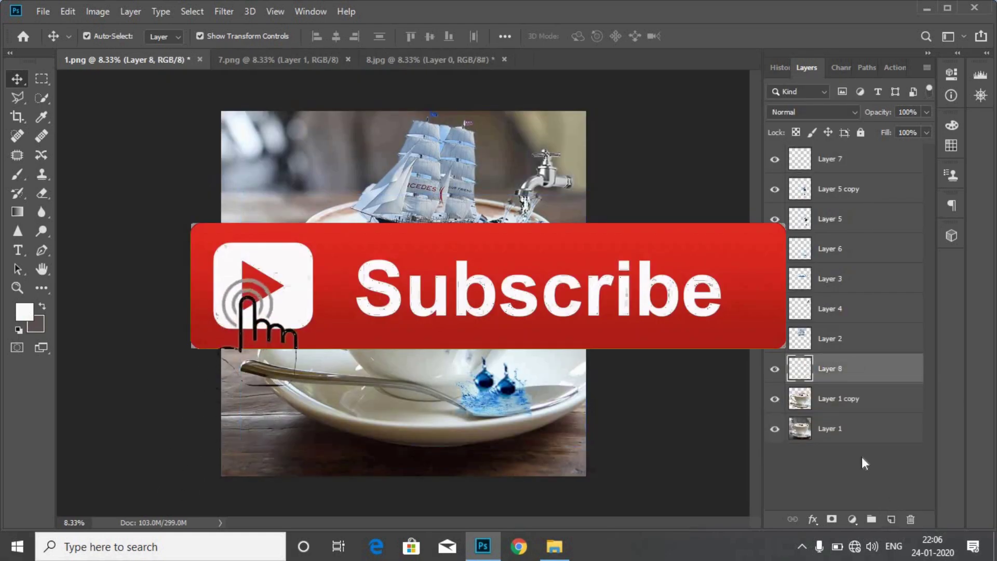
mouse_move(825, 399)
mouse_down()
mouse_move(833, 412)
mouse_move(817, 405)
mouse_up()
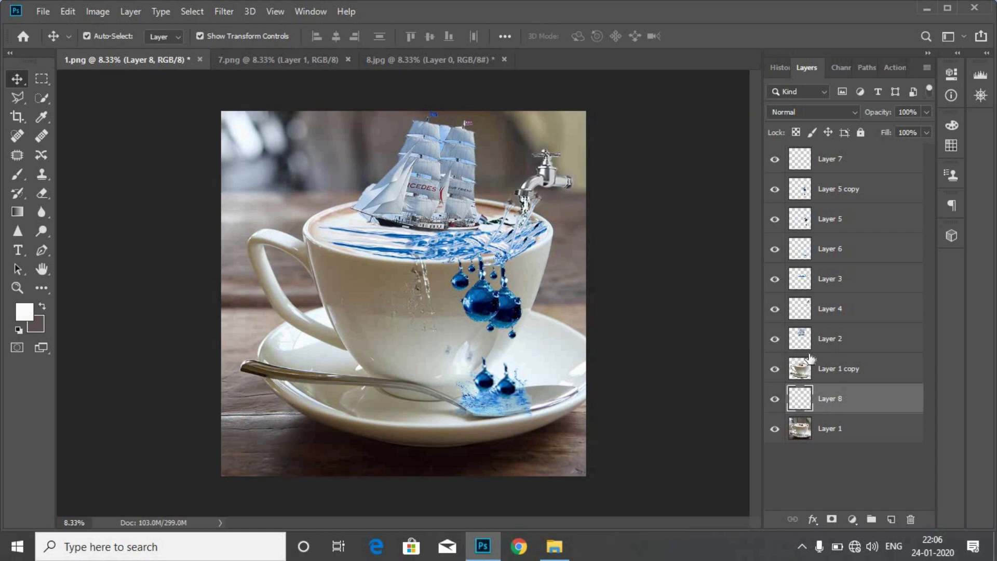
Brush grey-white clouds across the sky and along both sides of the cup.
click(17, 173)
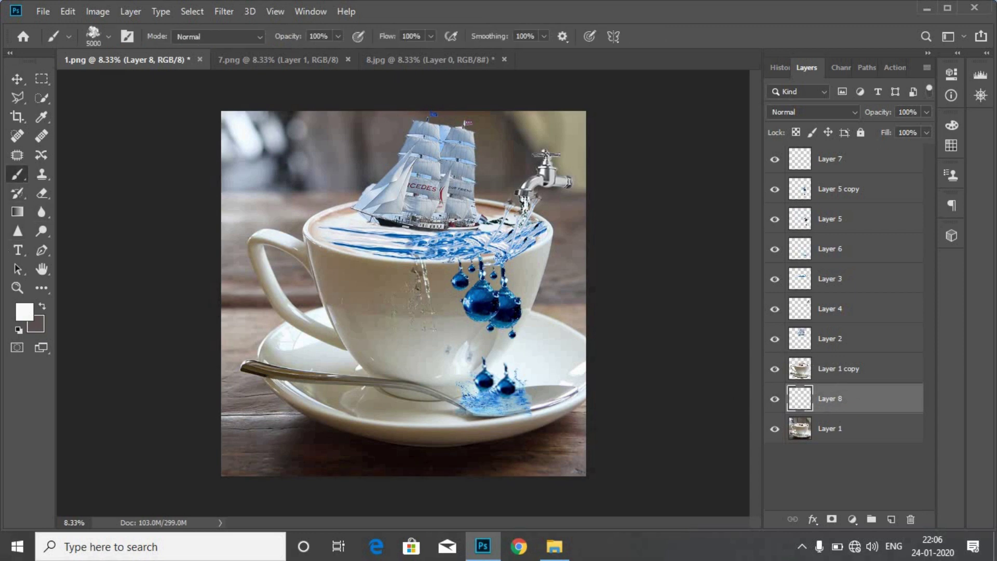
click(293, 150)
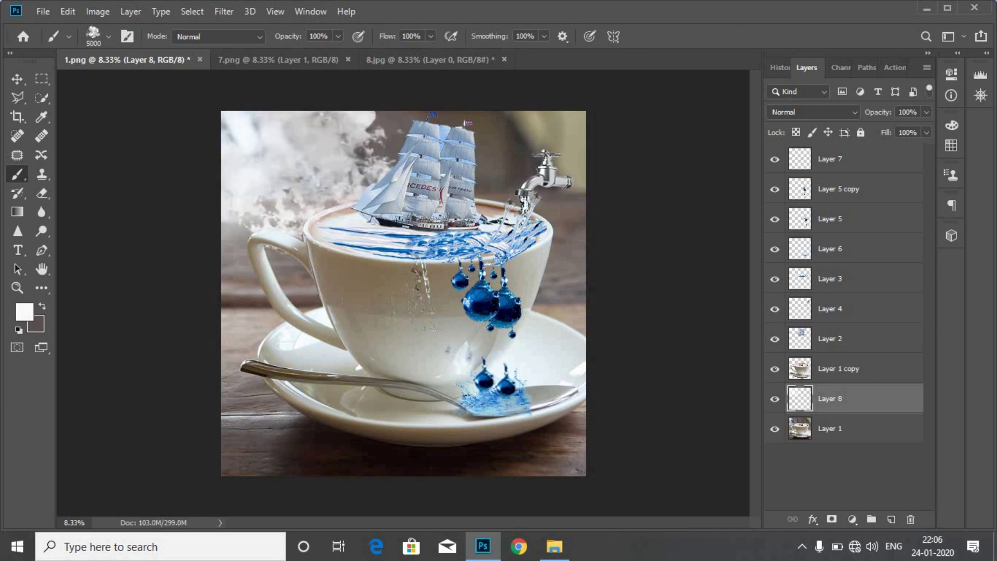
click(550, 177)
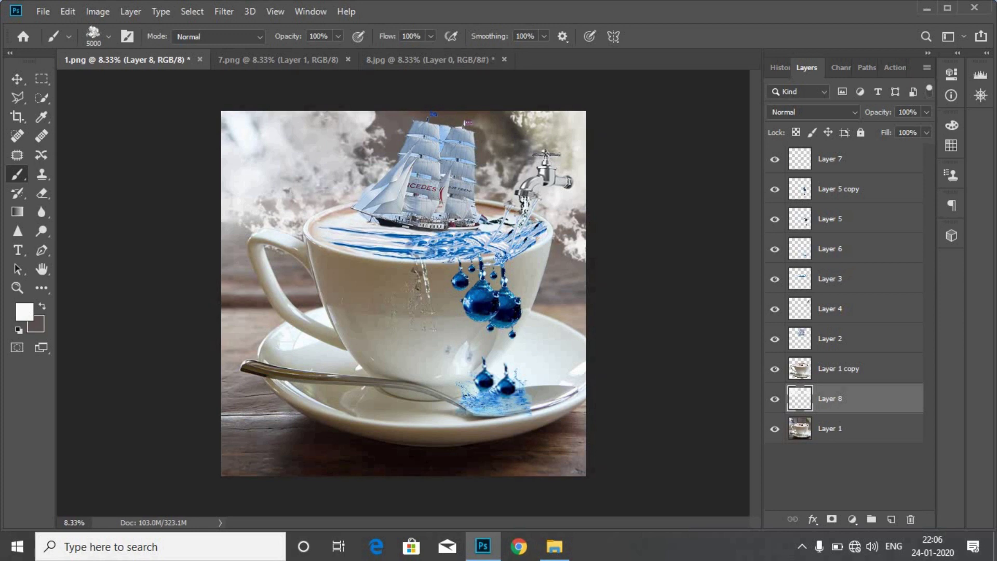
click(453, 151)
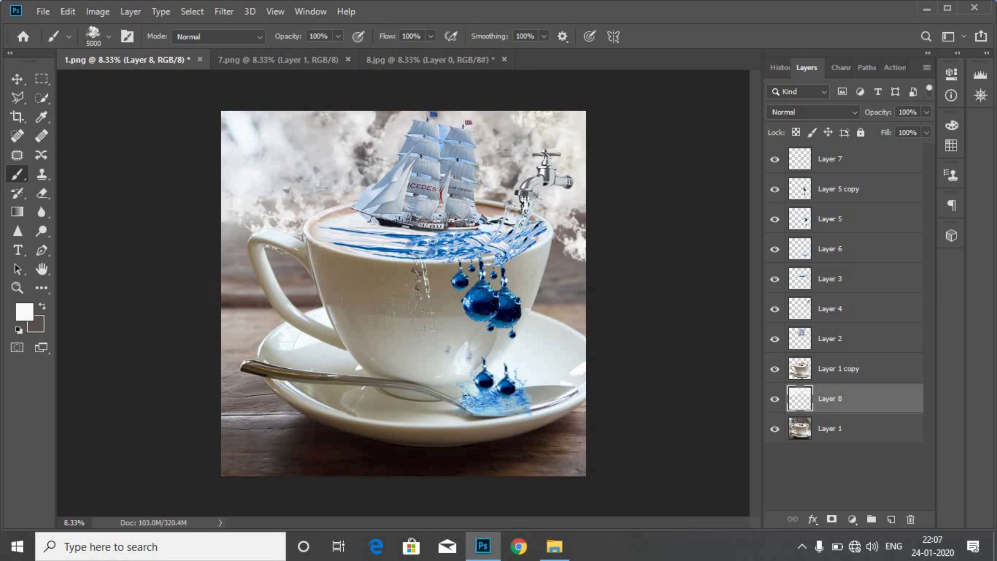
click(249, 269)
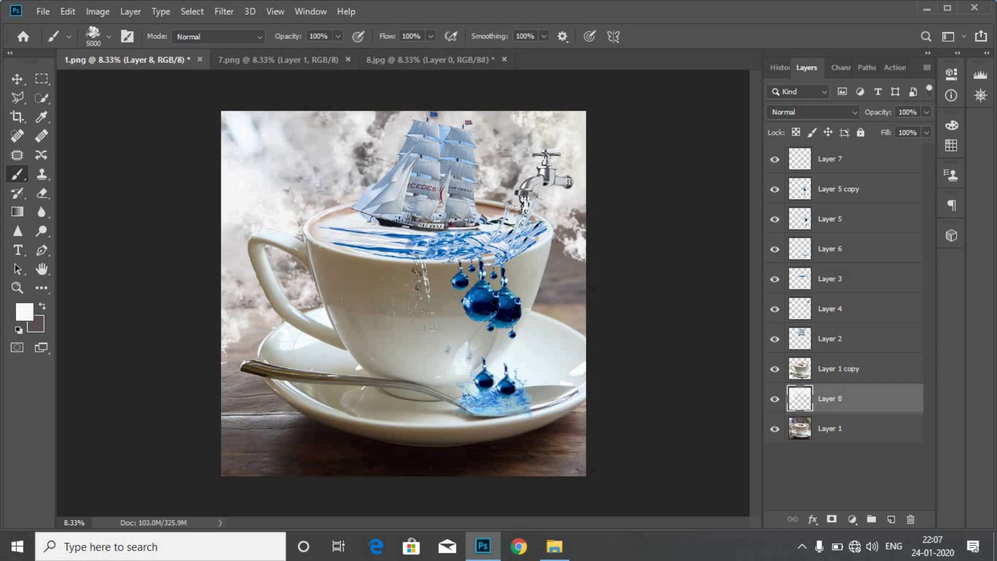
click(573, 280)
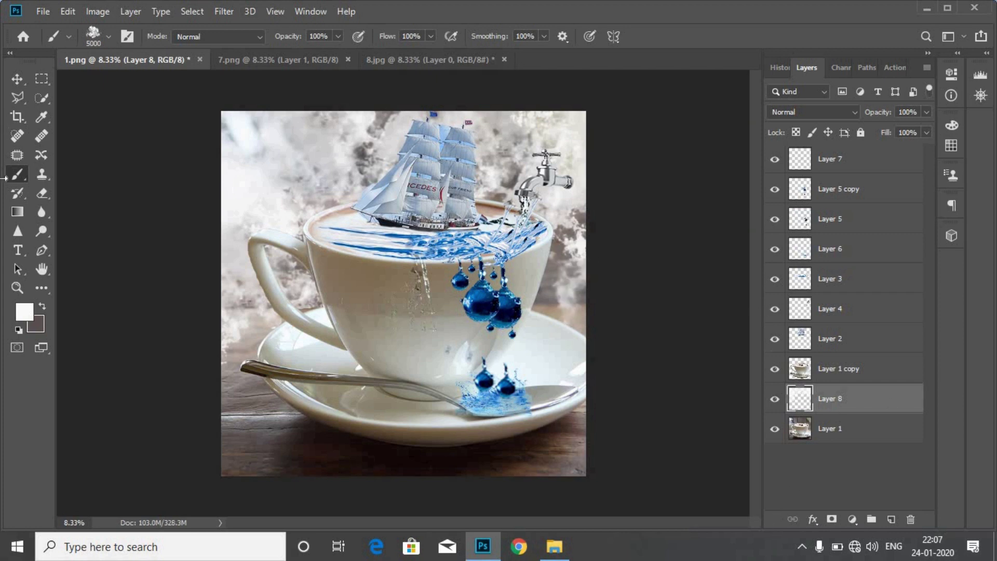
click(17, 79)
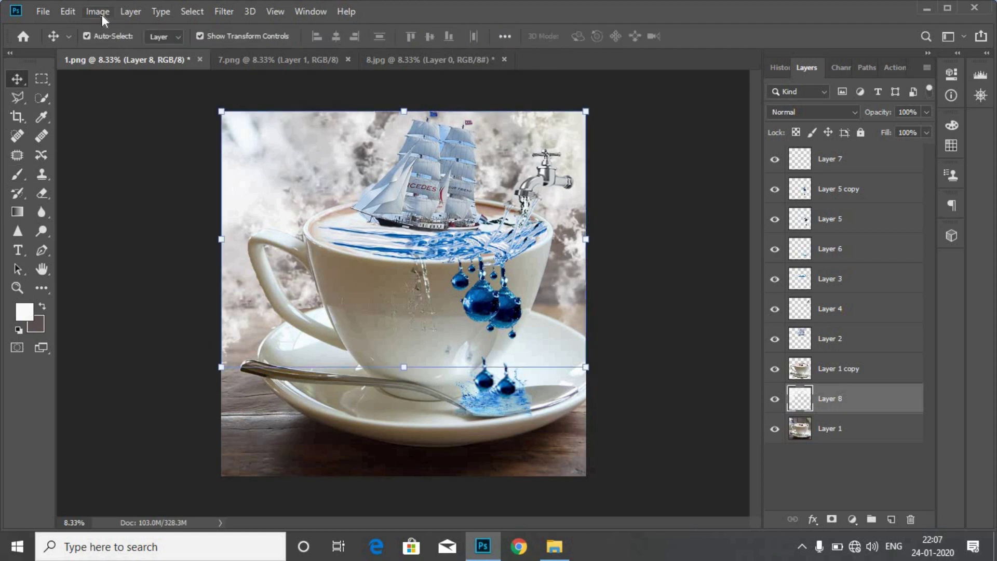
Set the Image Size resolution to 300 pixels per inch.
click(99, 13)
click(118, 120)
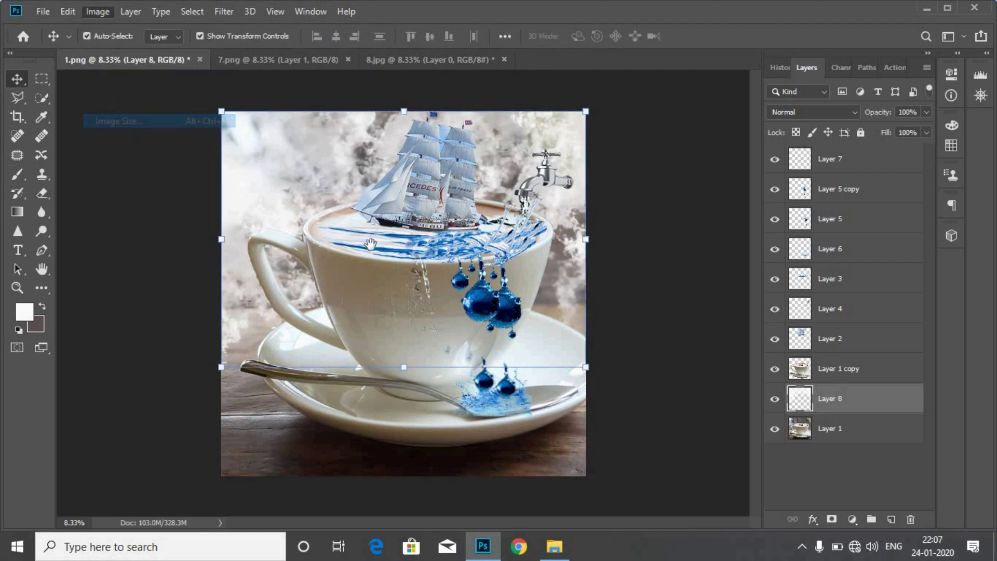
key(Tab)
key(Tab)
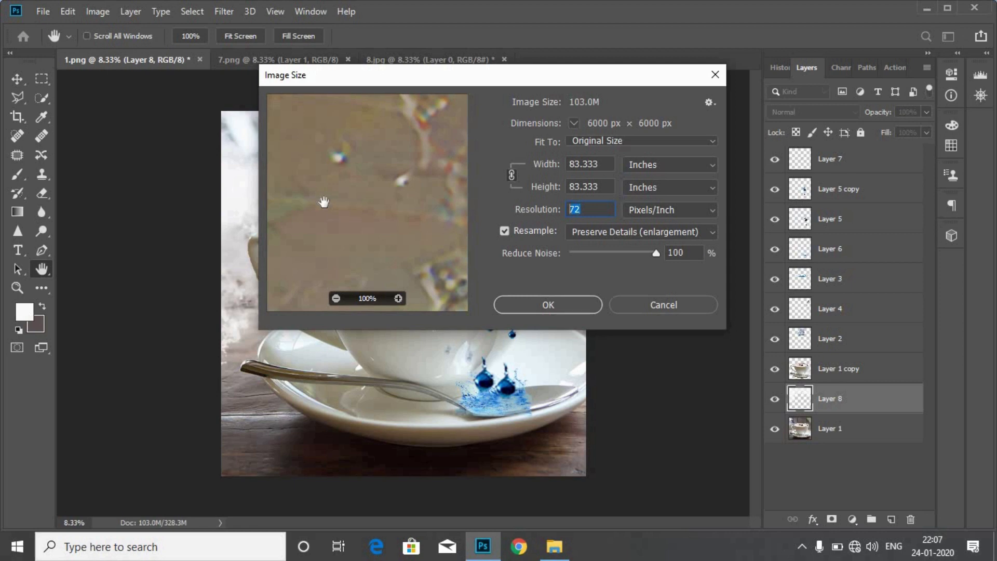
text(300)
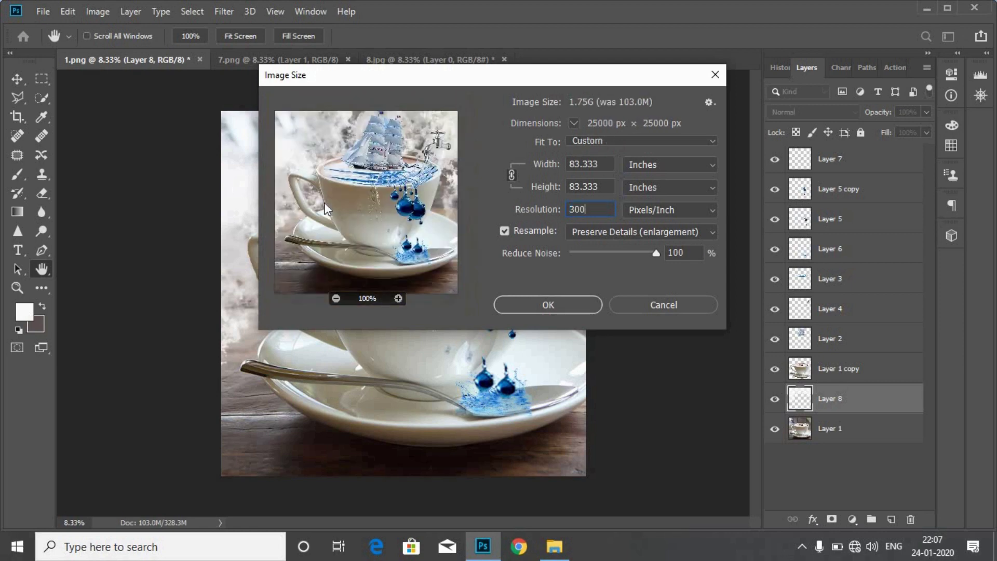
click(506, 307)
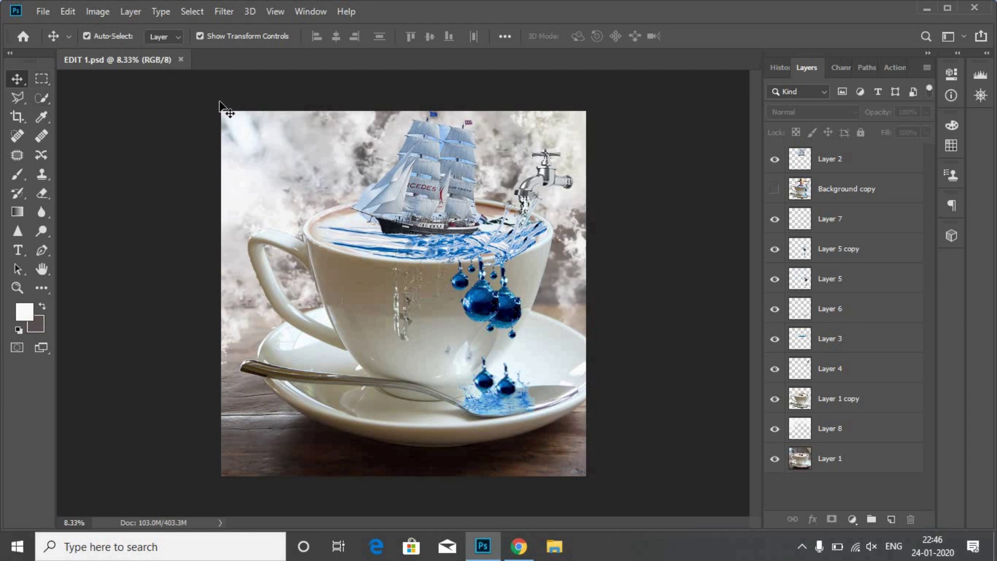
Group all the composite's layers together with Ctrl+G.
mouse_move(219, 101)
mouse_down()
mouse_move(615, 511)
mouse_move(621, 506)
mouse_up()
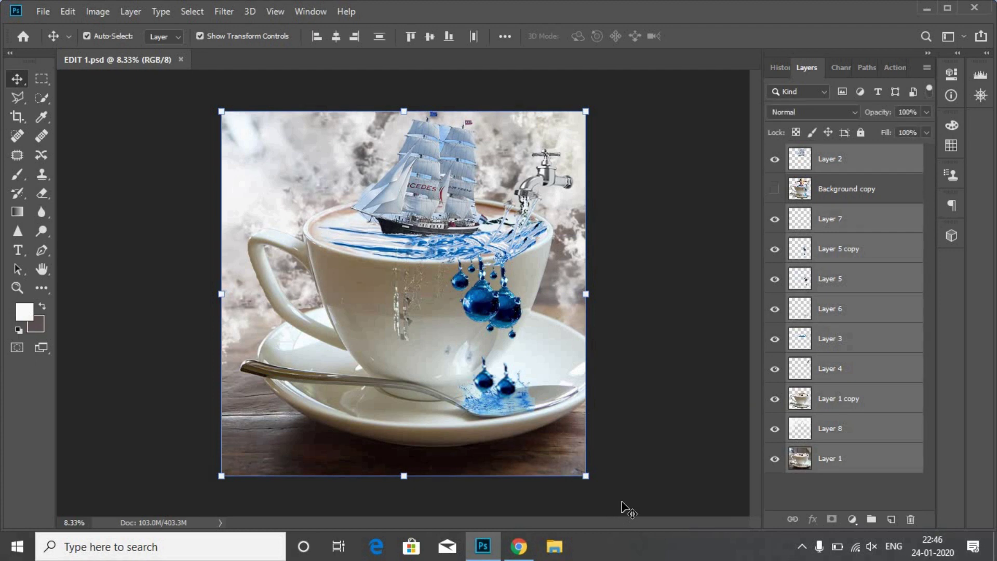
click(622, 503)
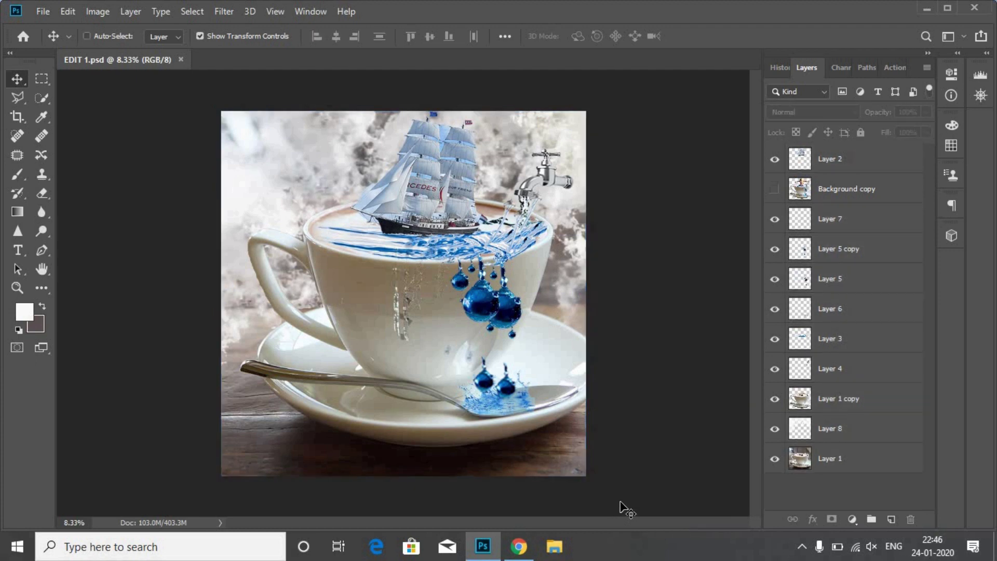
key(ctrl+g)
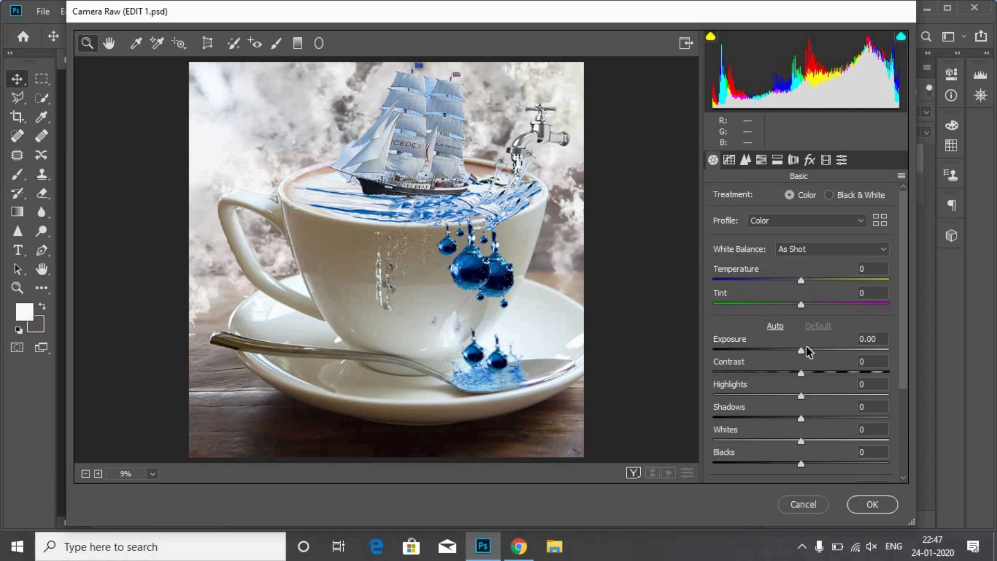
In Camera Raw, set exposure +0.30, clarity +100 and dehaze +11.
drag(801, 351, 787, 372)
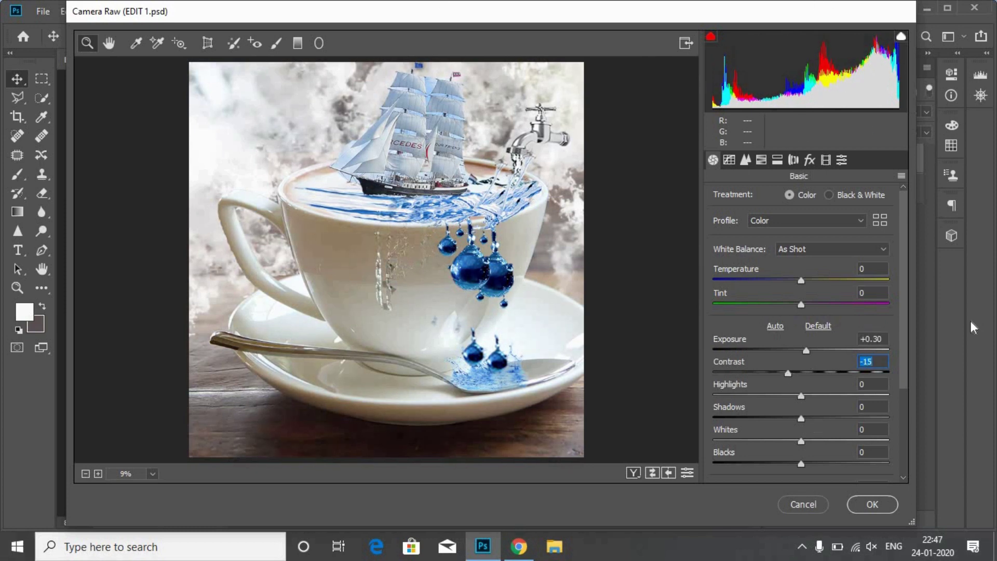
scroll(897, 338, down, 1)
scroll(899, 373, down, 4)
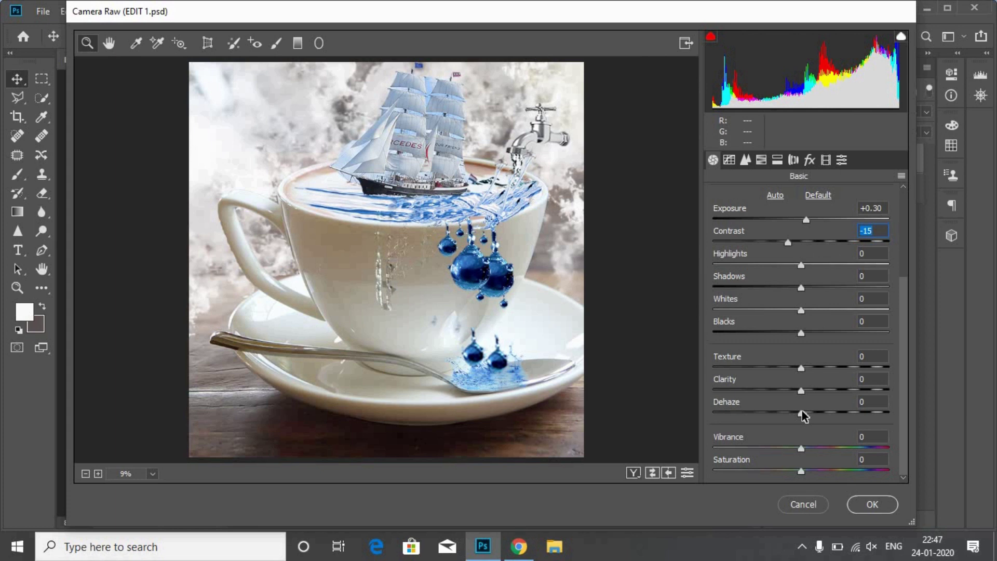
drag(801, 392, 897, 400)
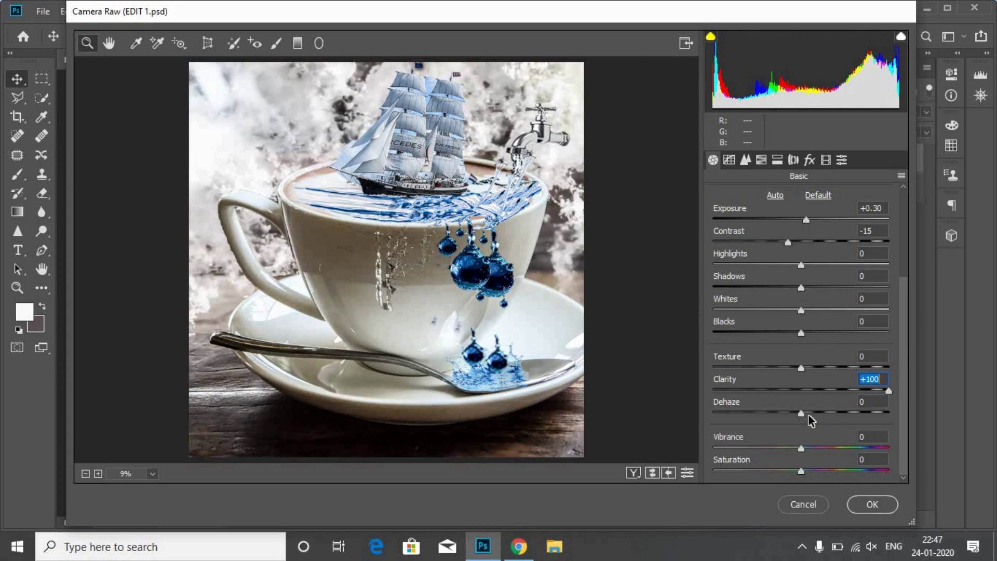
mouse_move(801, 414)
mouse_down()
mouse_move(790, 417)
mouse_move(813, 414)
mouse_up()
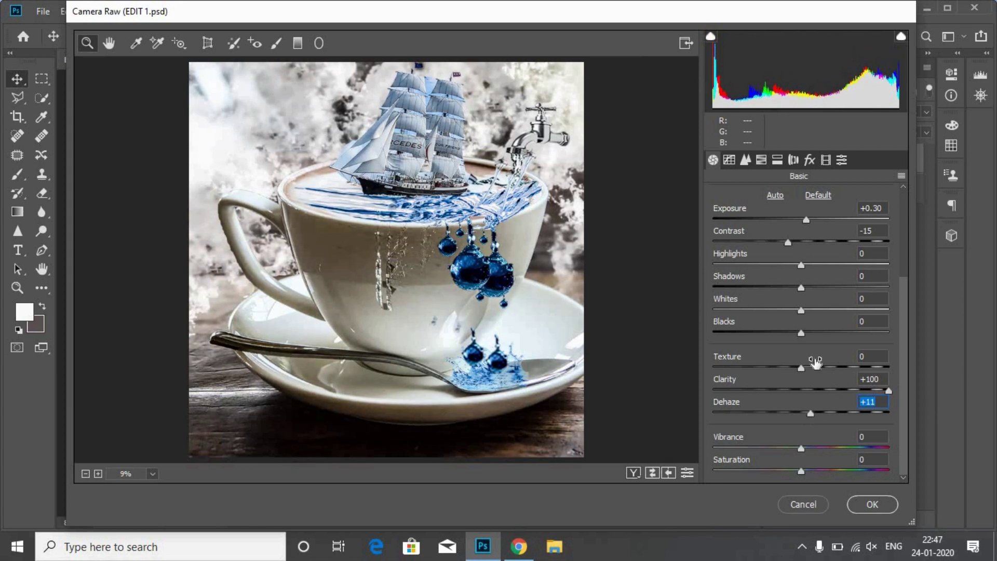
Set texture -75, blacks -13, highlights +19, vibrance +20 and saturation +23.
drag(803, 369, 741, 378)
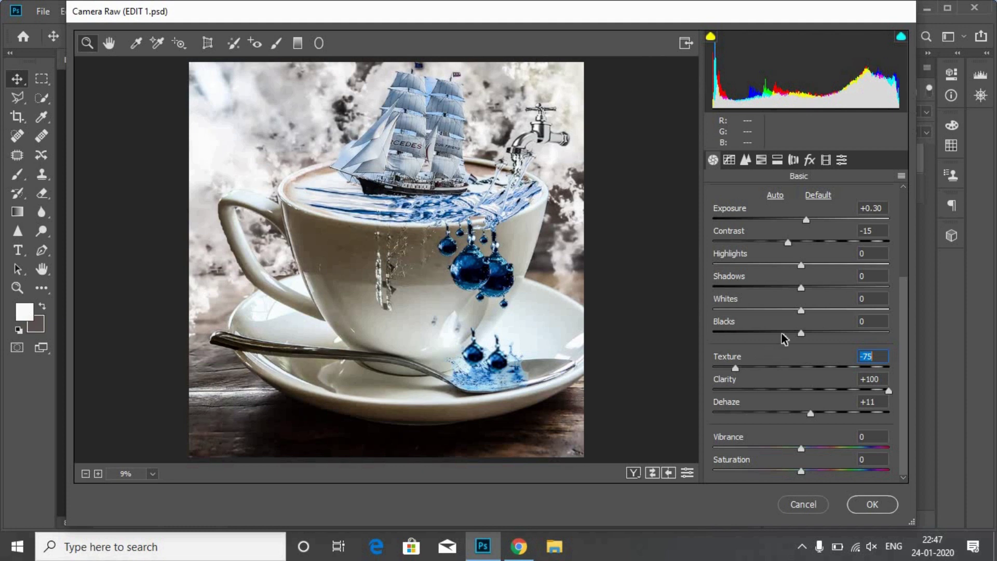
mouse_move(800, 333)
mouse_down()
mouse_move(866, 333)
mouse_move(789, 345)
mouse_up()
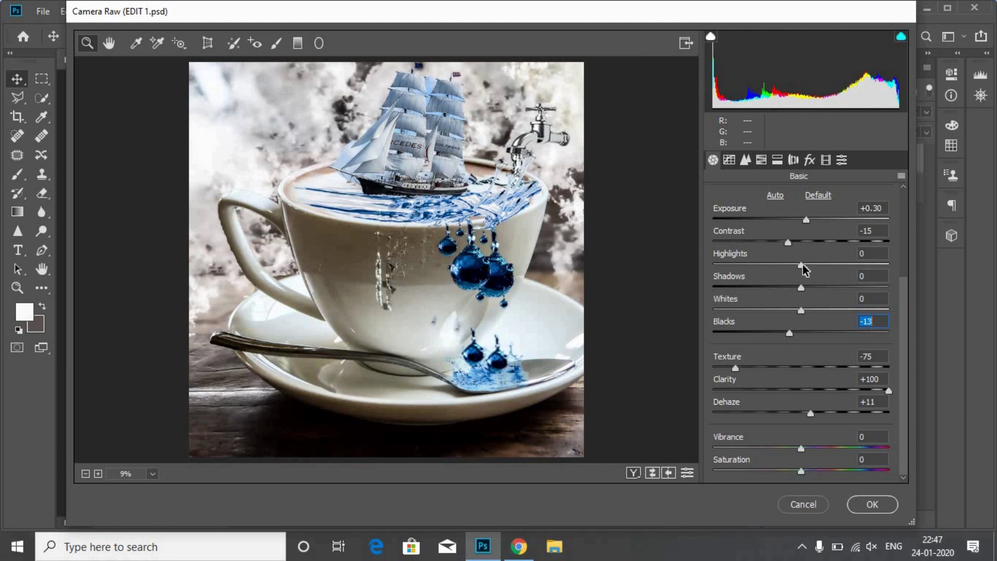
mouse_move(802, 266)
mouse_down()
mouse_move(818, 267)
mouse_move(767, 288)
mouse_up()
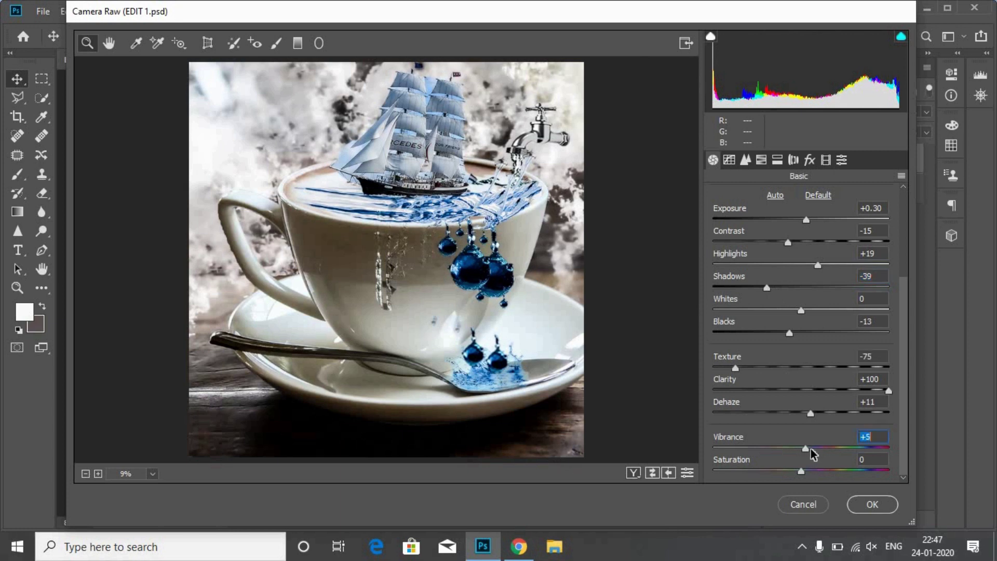
drag(801, 447, 818, 448)
click(822, 471)
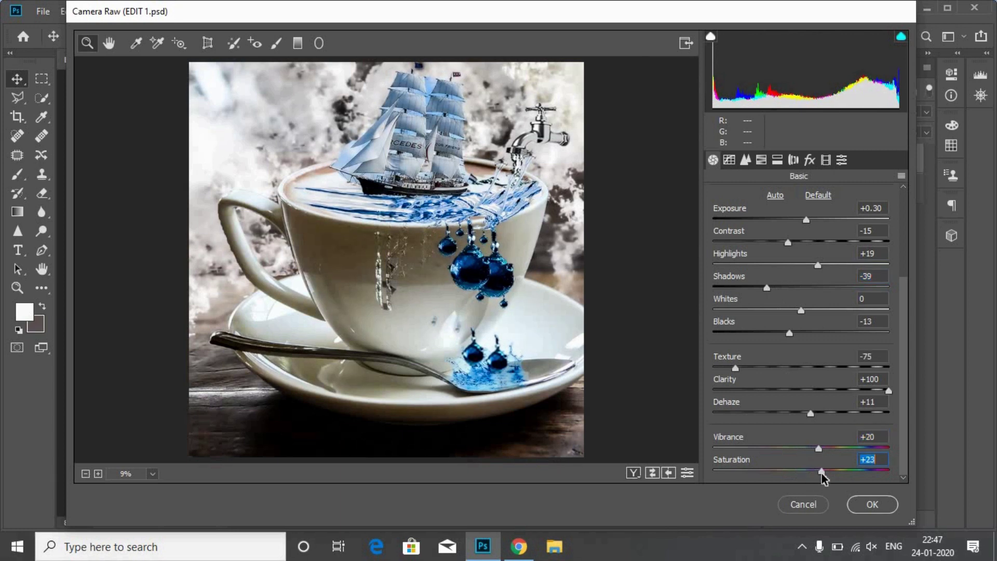
Cool the white balance to temperature -22 and tint toward magenta at +12.
drag(904, 341, 903, 262)
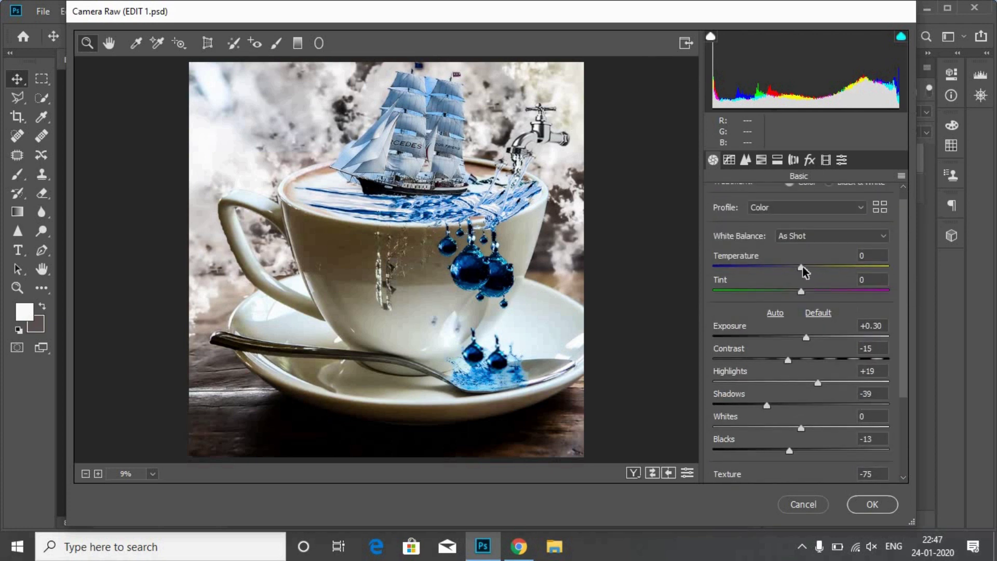
drag(802, 266, 786, 270)
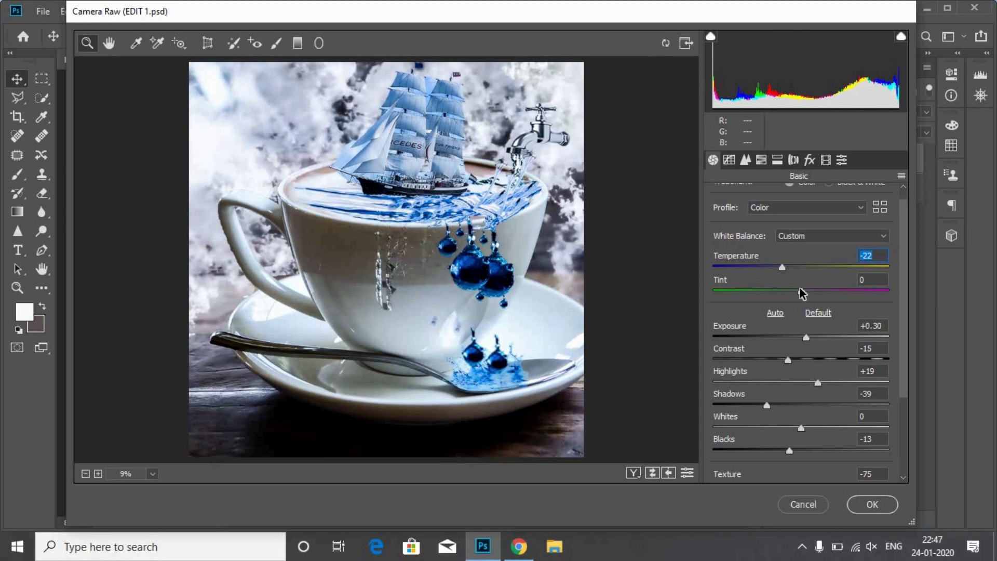
drag(800, 291, 811, 290)
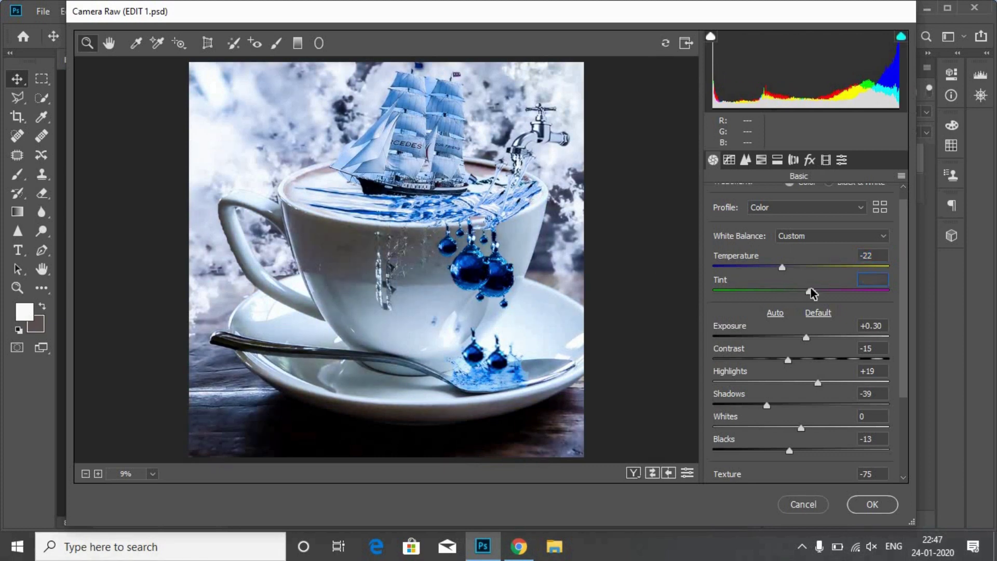
Add a post-crop vignette: amount +15, midpoint 36, roundness -35, feather 60.
click(730, 160)
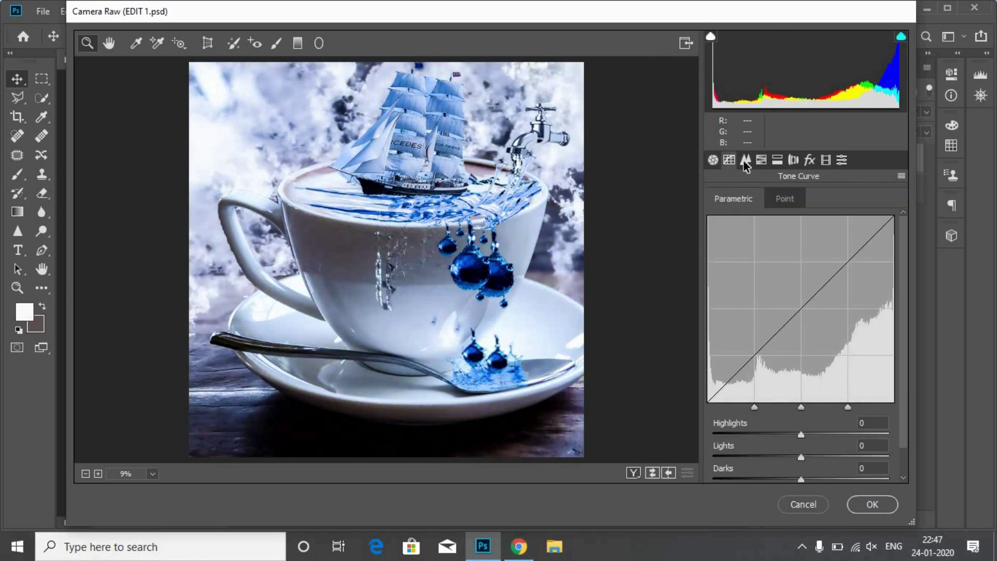
click(745, 162)
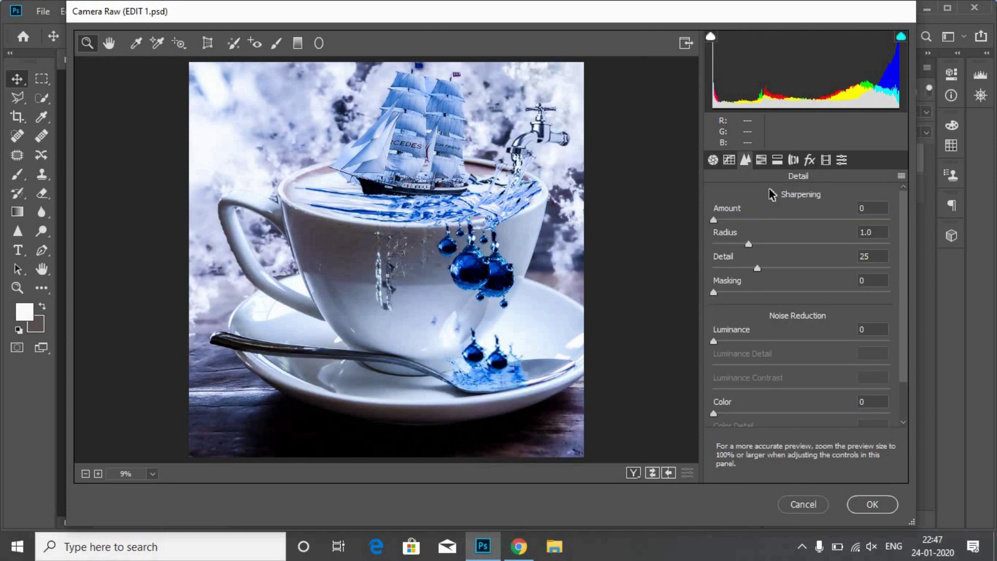
scroll(886, 354, down, 2)
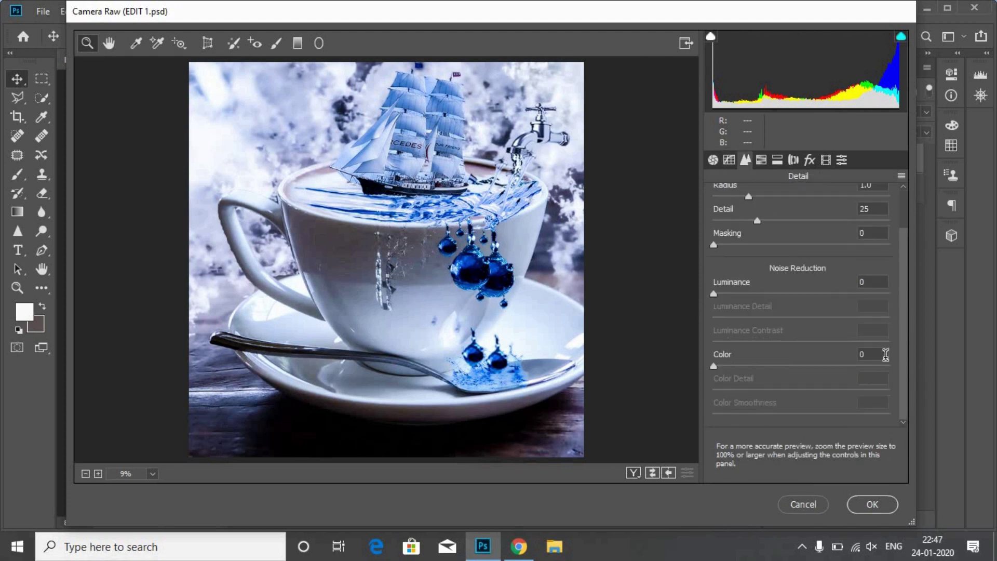
click(761, 160)
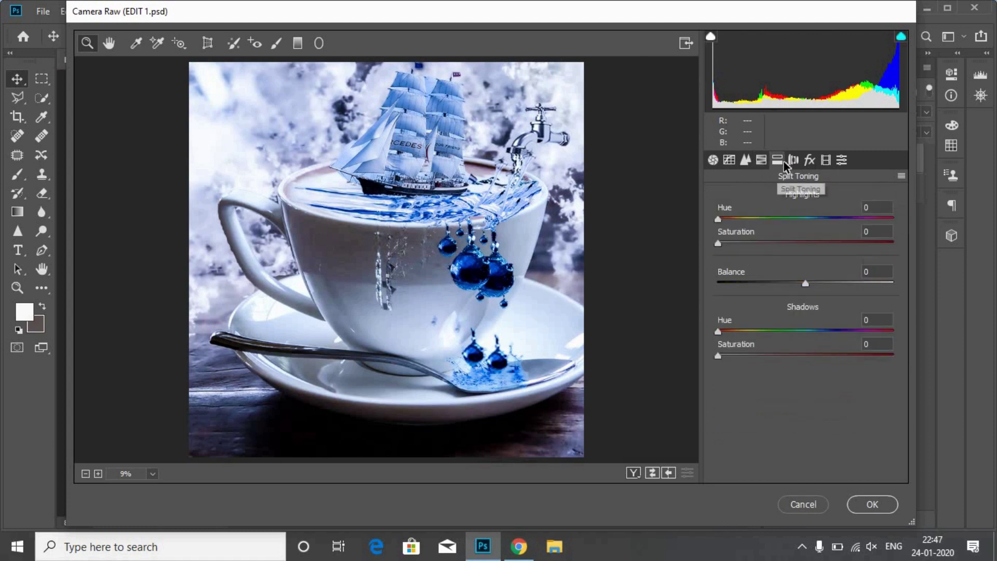
click(792, 161)
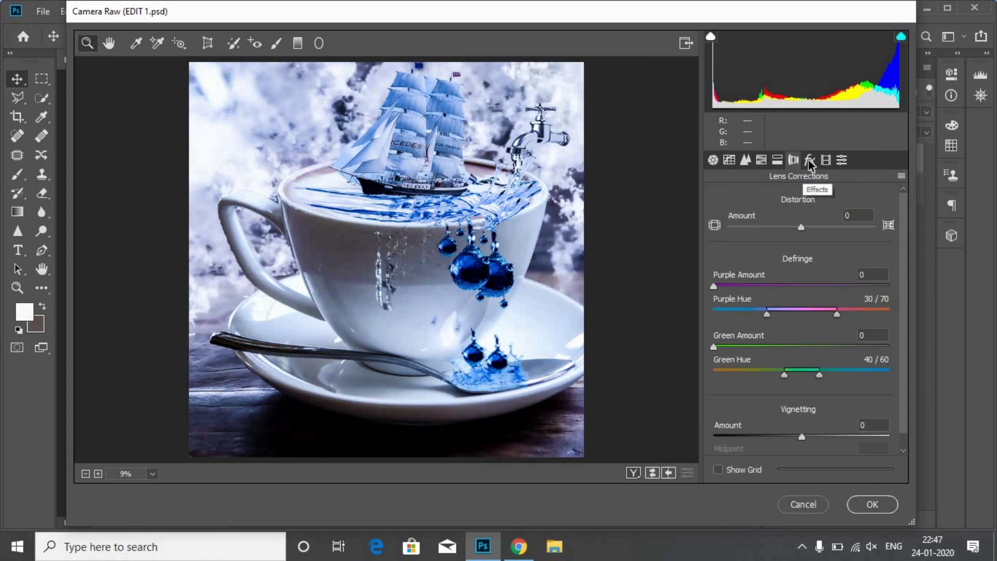
click(809, 160)
mouse_move(806, 349)
mouse_down()
mouse_move(819, 350)
mouse_move(780, 376)
mouse_move(819, 398)
mouse_move(776, 405)
mouse_move(831, 425)
mouse_up()
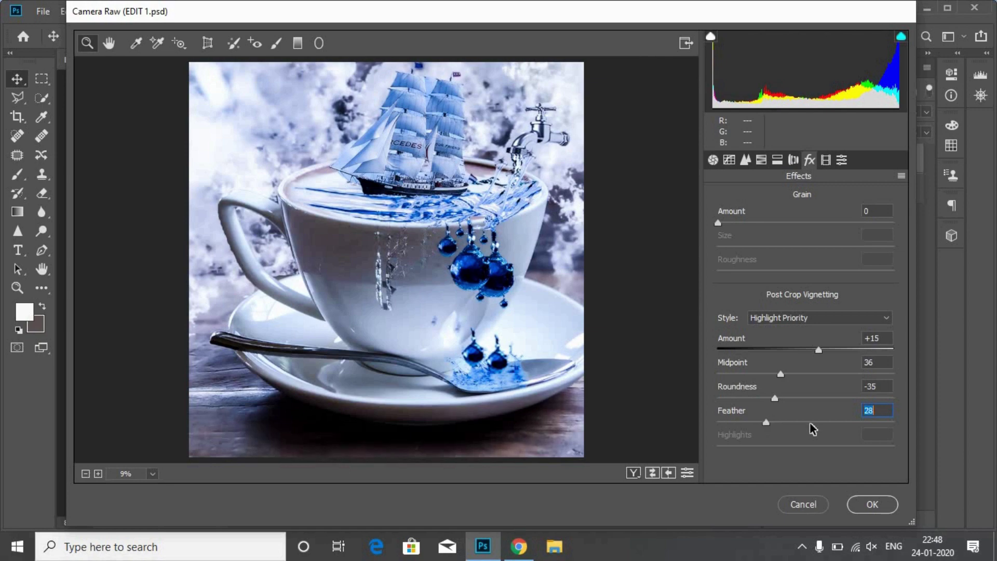
drag(811, 423, 824, 422)
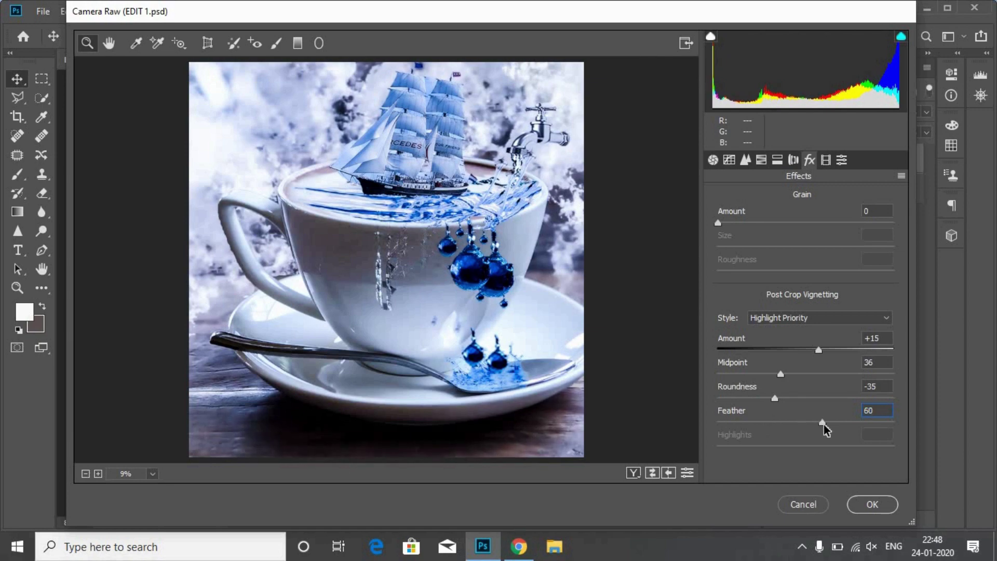
Apply the Camera Raw grade and save the composite as a PSD.
click(862, 502)
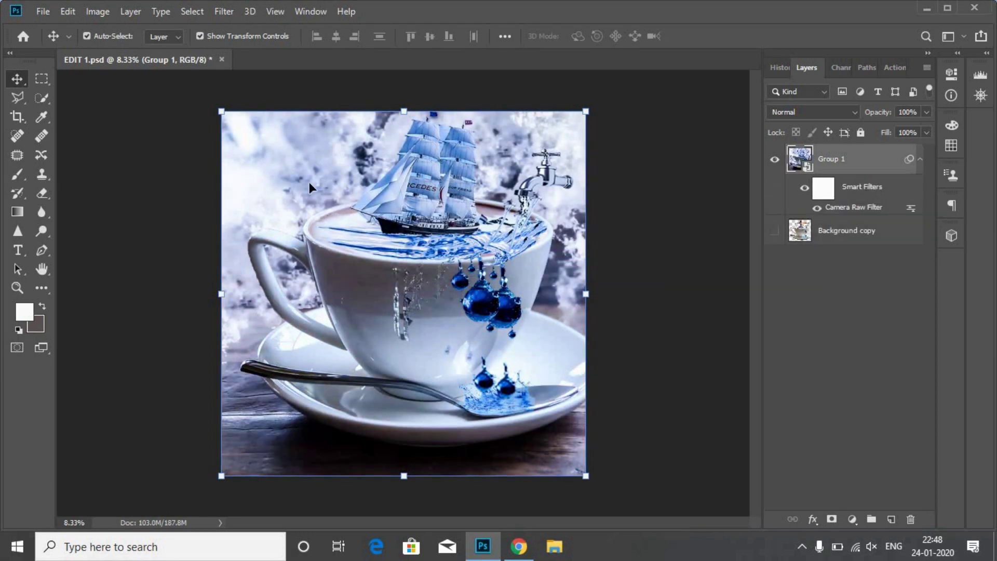
click(43, 11)
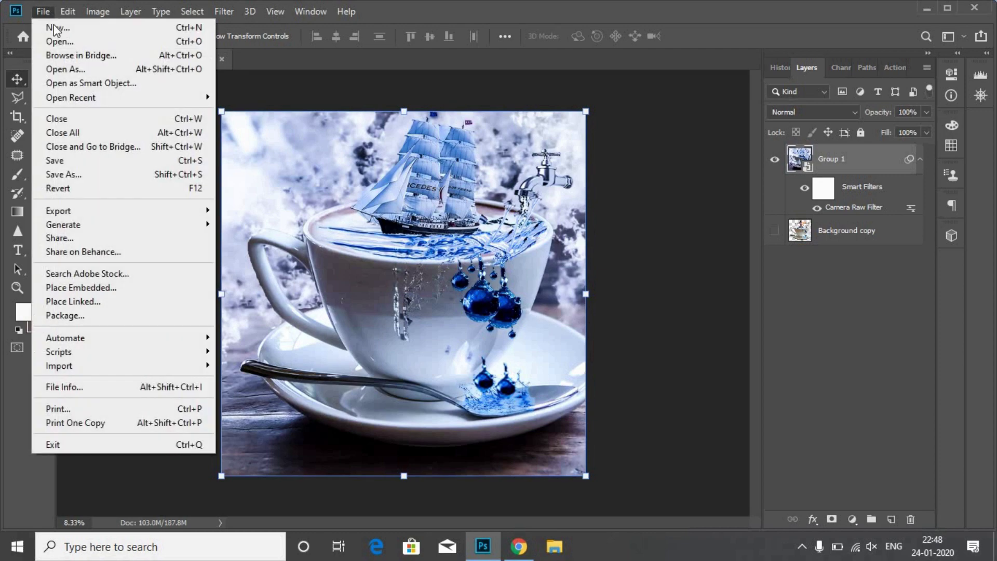
click(77, 175)
text(EDIT GURU)
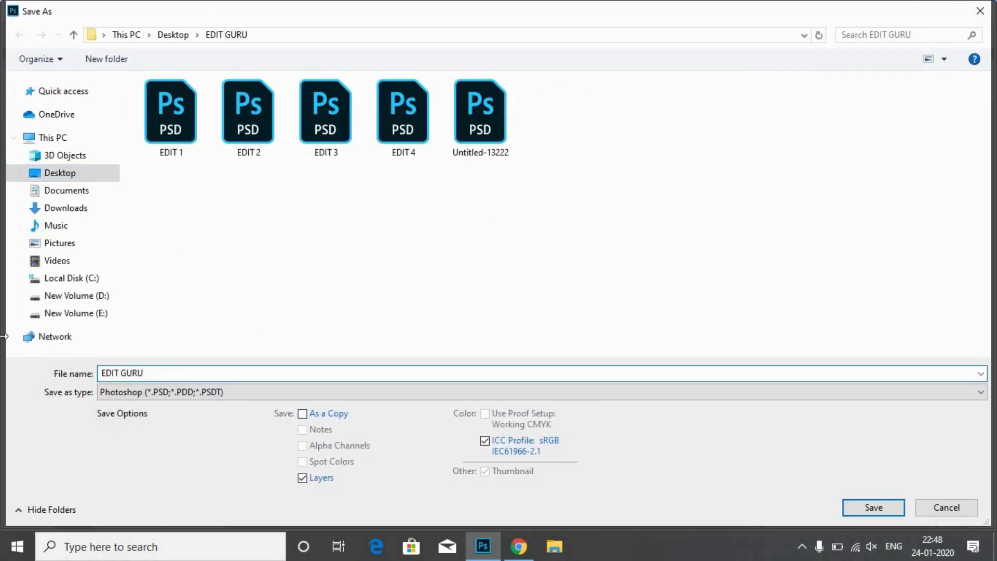
key(Return)
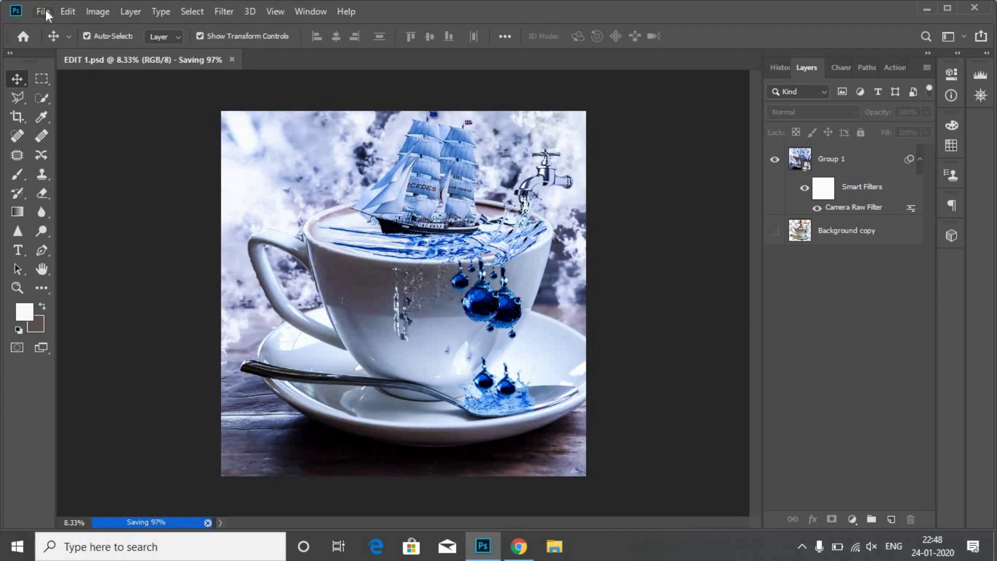
Save a copy of the composite as a quality-12 JPEG.
click(43, 11)
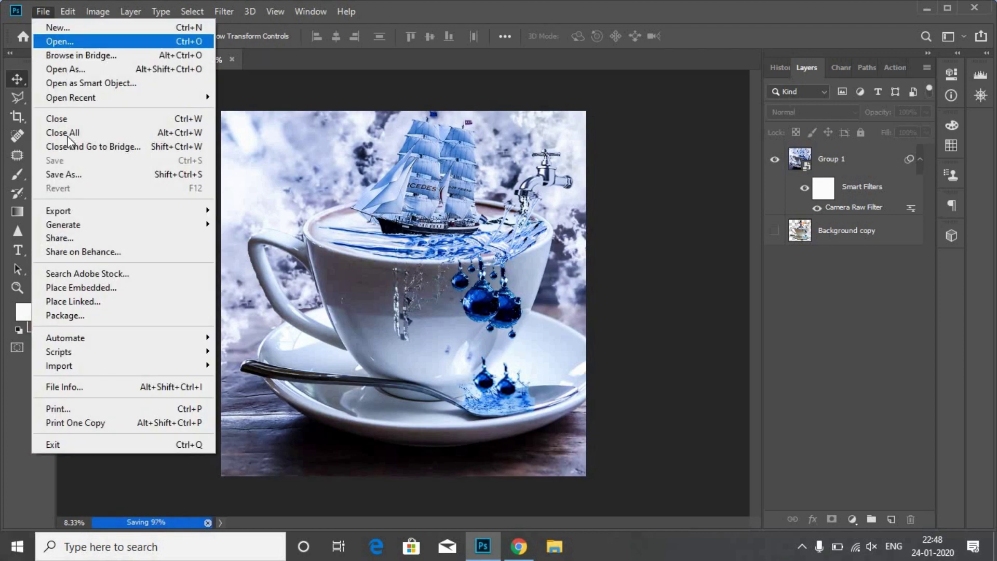
click(85, 171)
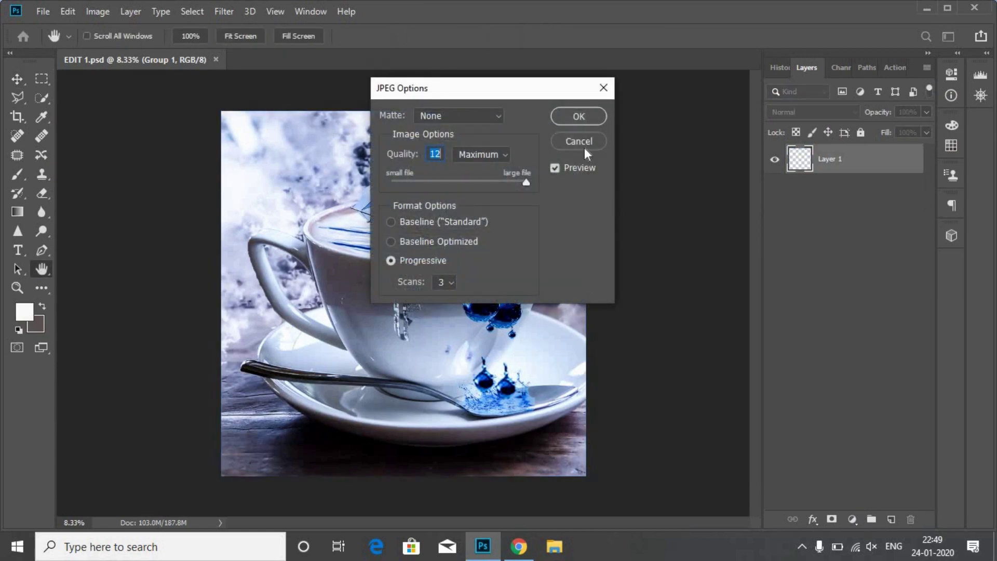
click(572, 117)
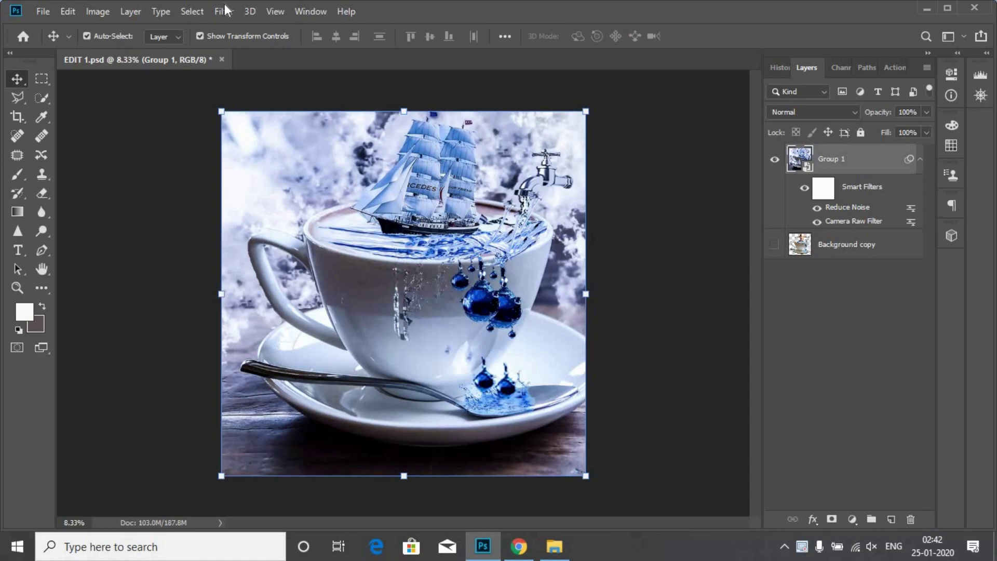
Open a new Camera Raw Filter on the composite group from the Filter menu.
click(224, 12)
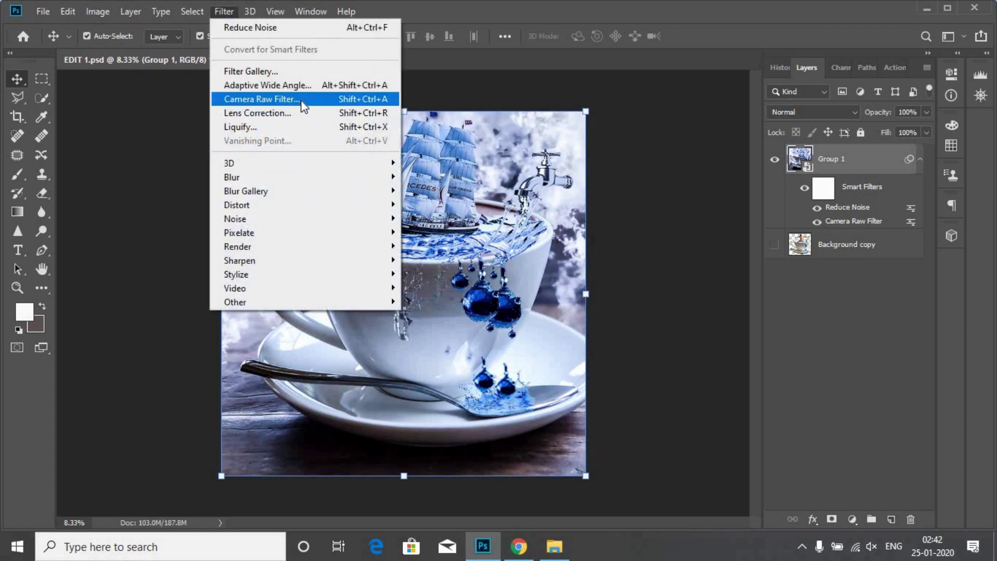
click(333, 104)
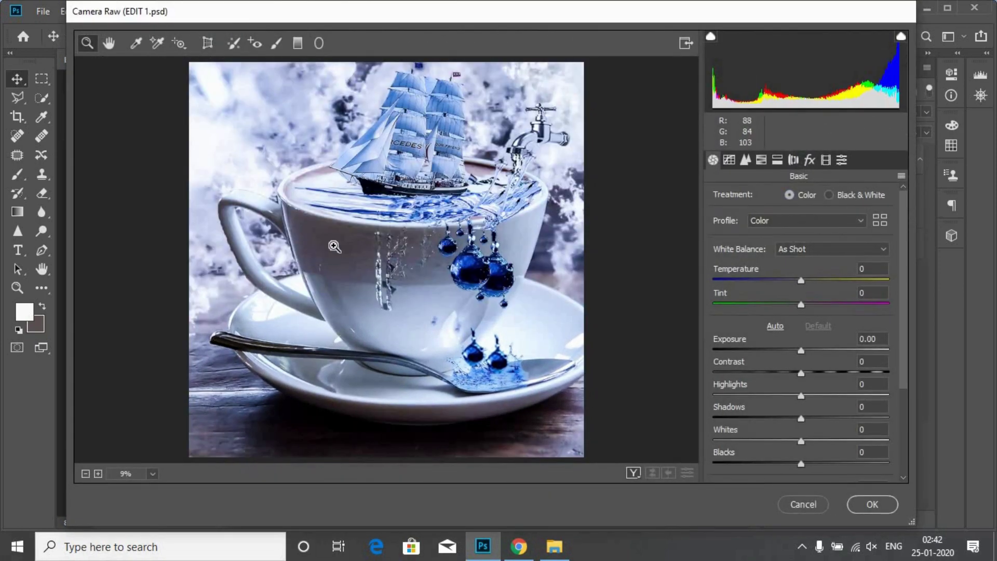
Set contrast -42, highlights -38, shadows -76 and exposure +0.65.
drag(901, 262, 903, 307)
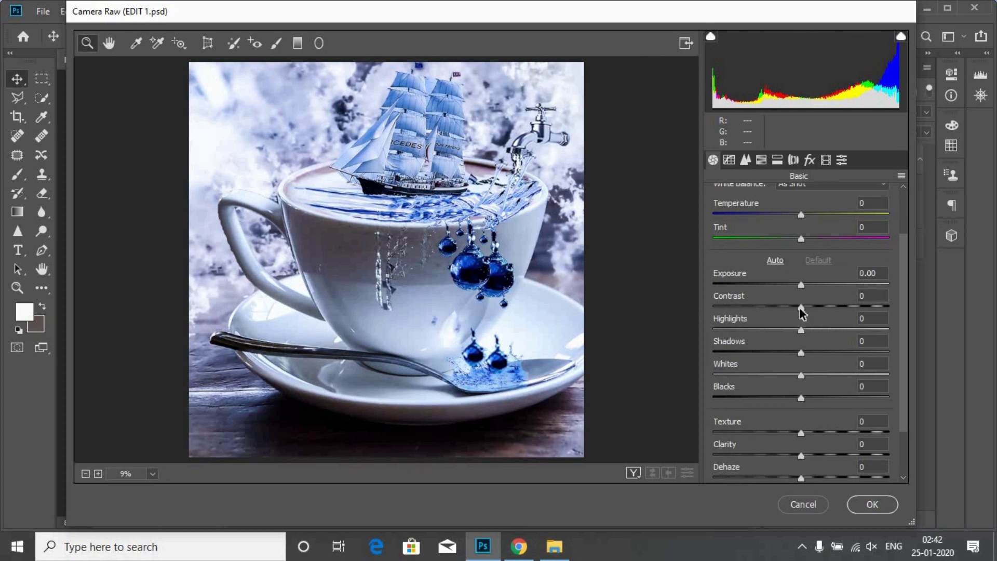
mouse_move(800, 308)
mouse_down()
mouse_move(764, 311)
mouse_move(776, 337)
mouse_up()
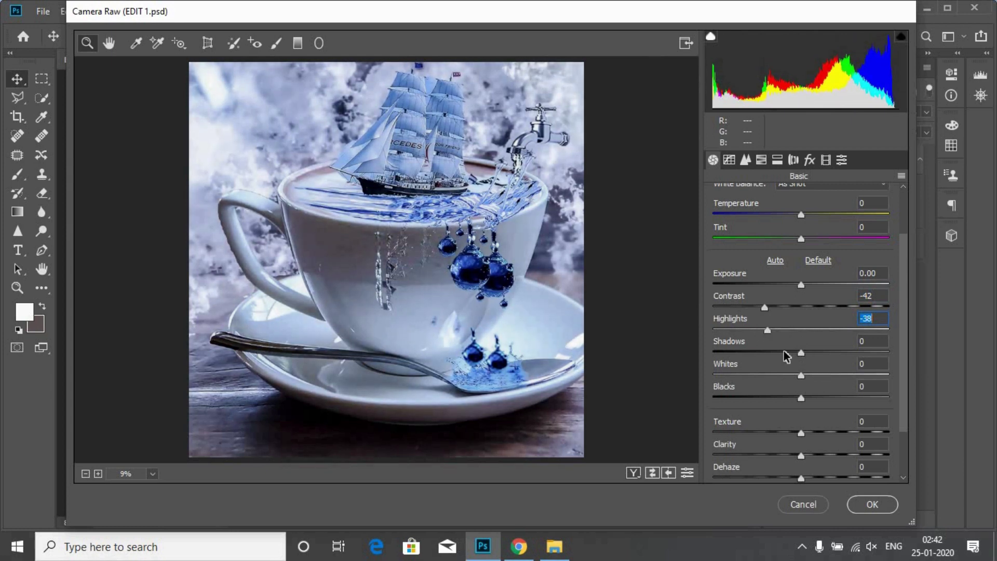
drag(785, 355, 731, 347)
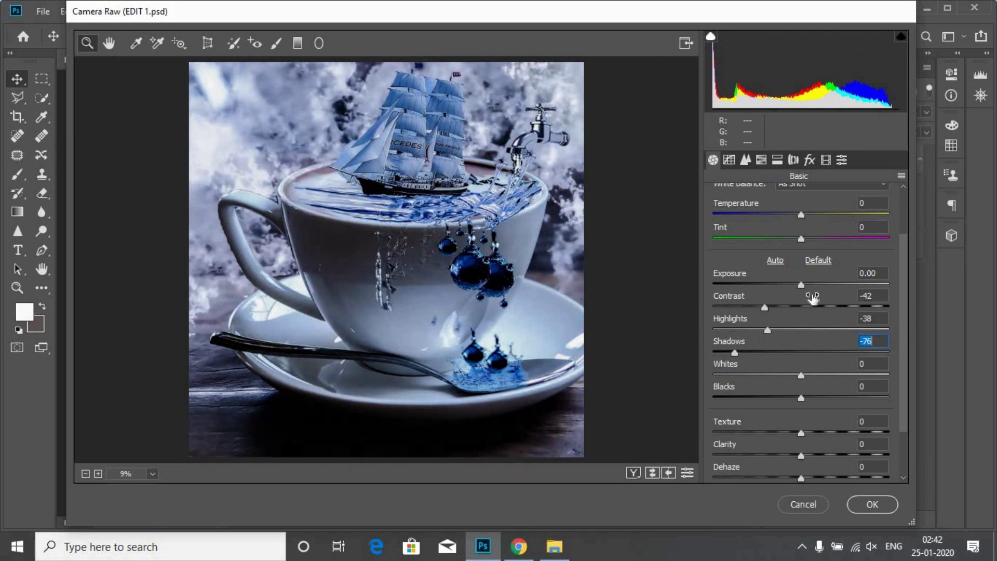
drag(801, 285, 811, 286)
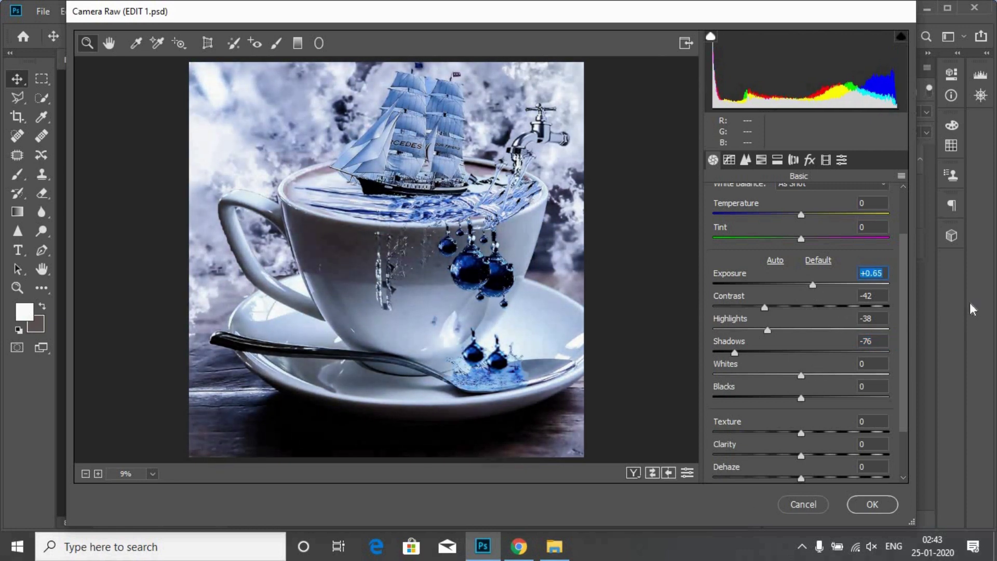
Set vibrance +42, saturation +9, adjust whites, blacks -47, and apply the grade.
scroll(908, 332, down, 3)
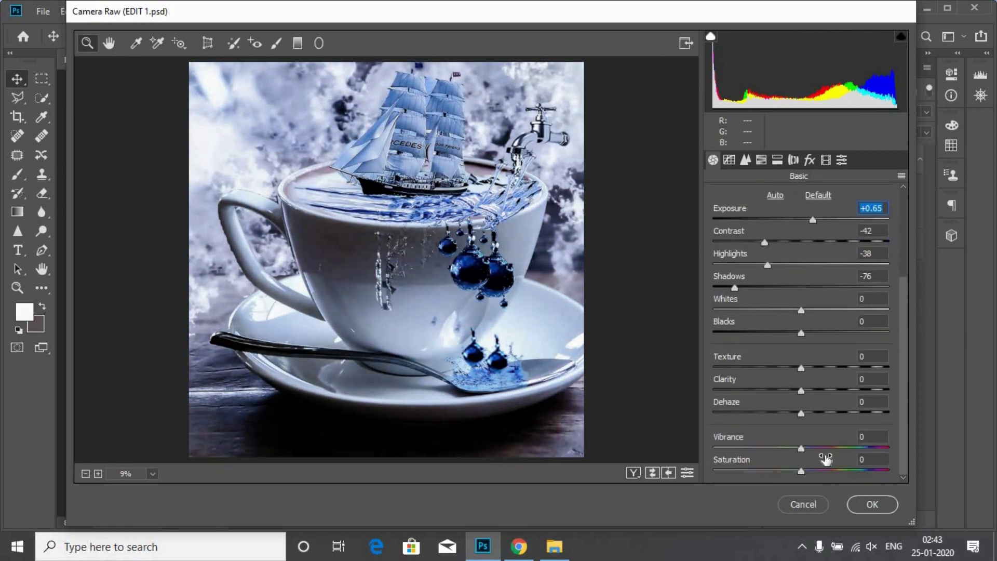
drag(801, 450, 847, 456)
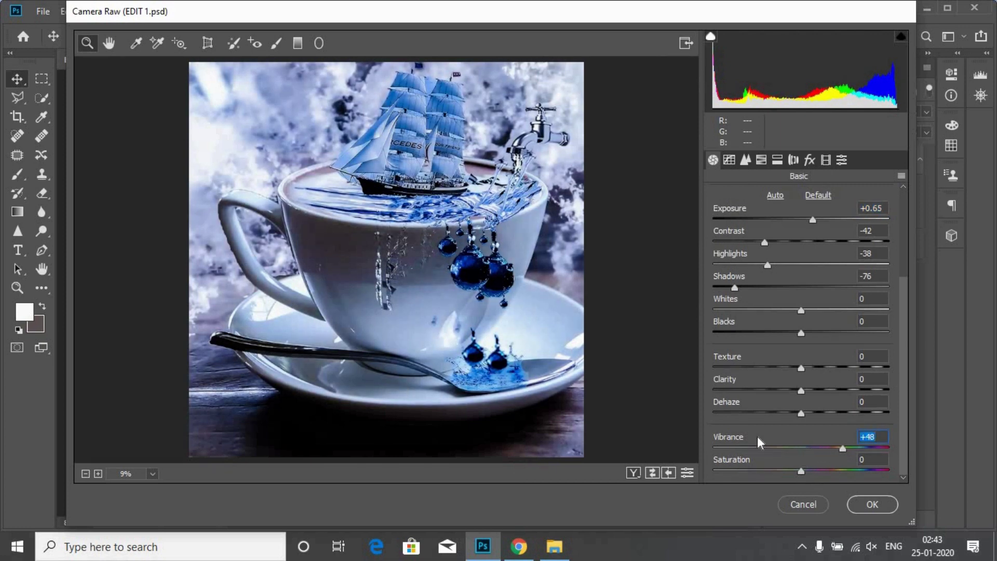
drag(759, 441, 734, 434)
click(839, 445)
mouse_move(815, 475)
mouse_down()
mouse_move(868, 484)
mouse_move(711, 466)
mouse_move(812, 482)
mouse_up()
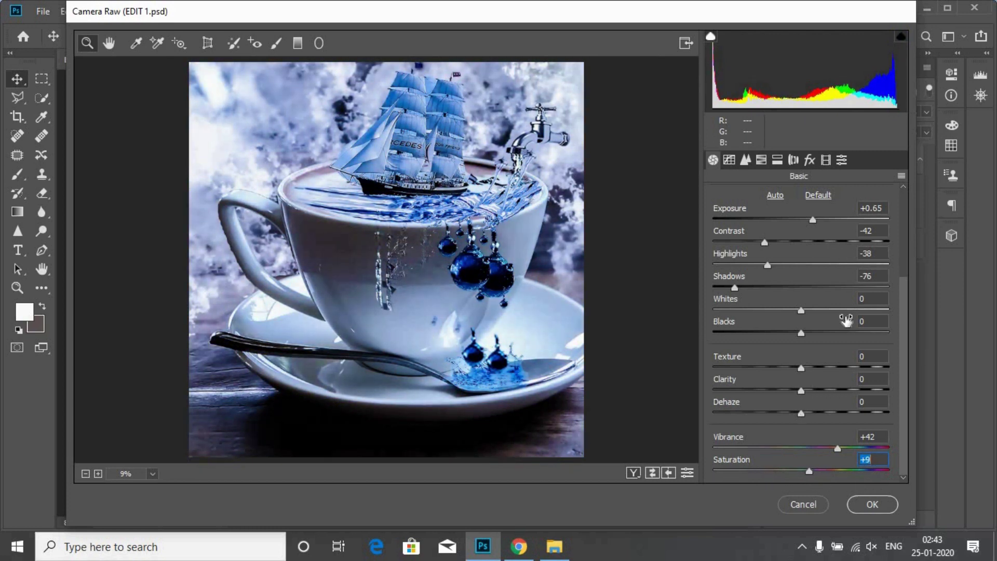
mouse_move(800, 310)
mouse_down()
mouse_move(731, 311)
mouse_move(876, 328)
mouse_move(802, 325)
mouse_up()
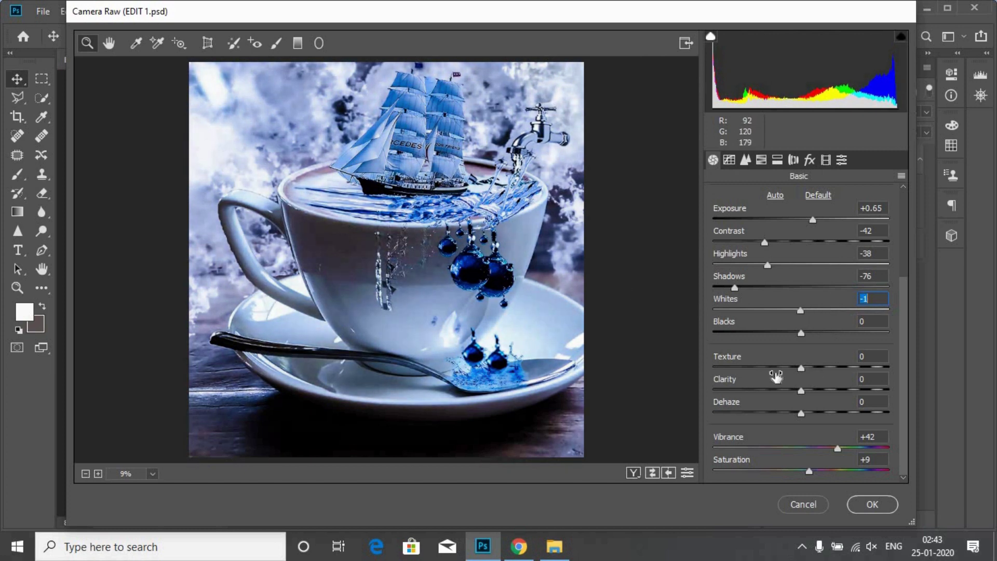
mouse_move(804, 335)
mouse_down()
mouse_move(749, 335)
mouse_move(761, 340)
mouse_up()
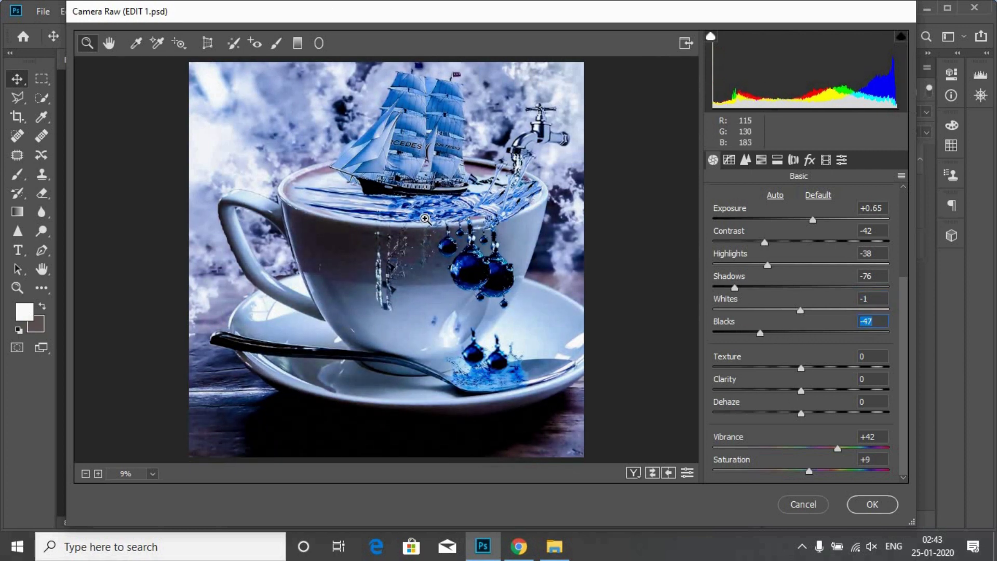
click(868, 511)
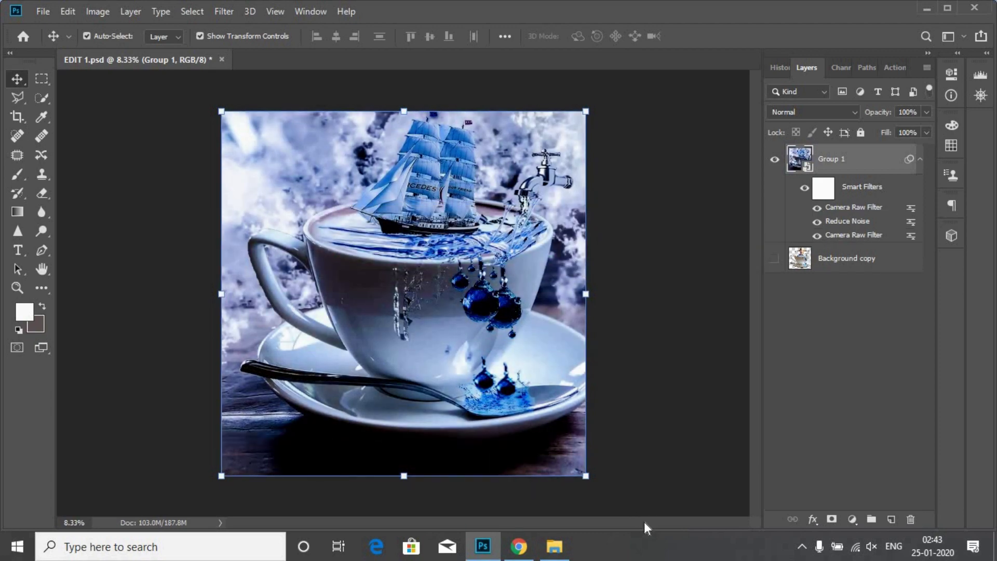
Zoom in, save the regraded composite as a maximum-quality JPEG, and minimise Photoshop.
key(ctrl+plus)
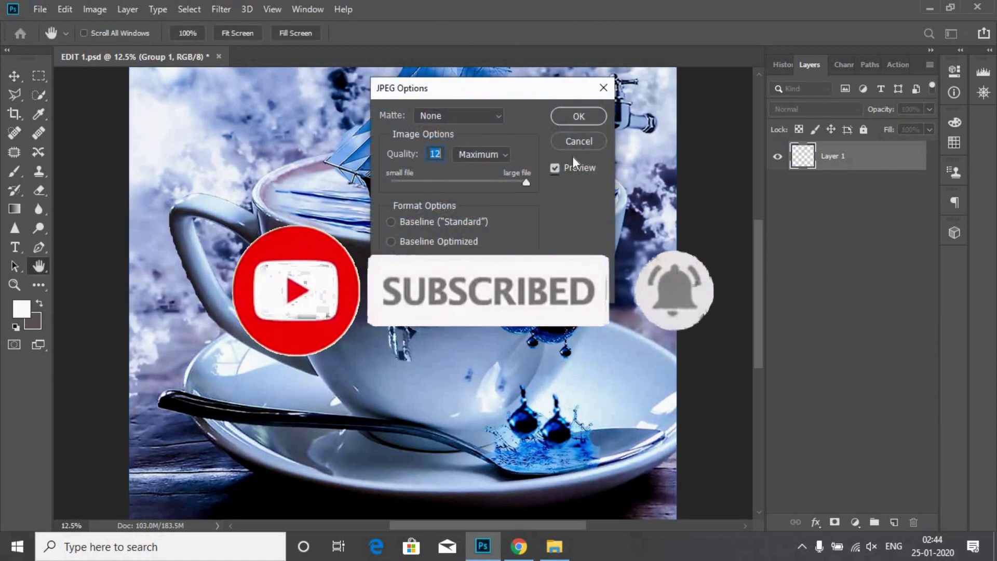
click(560, 119)
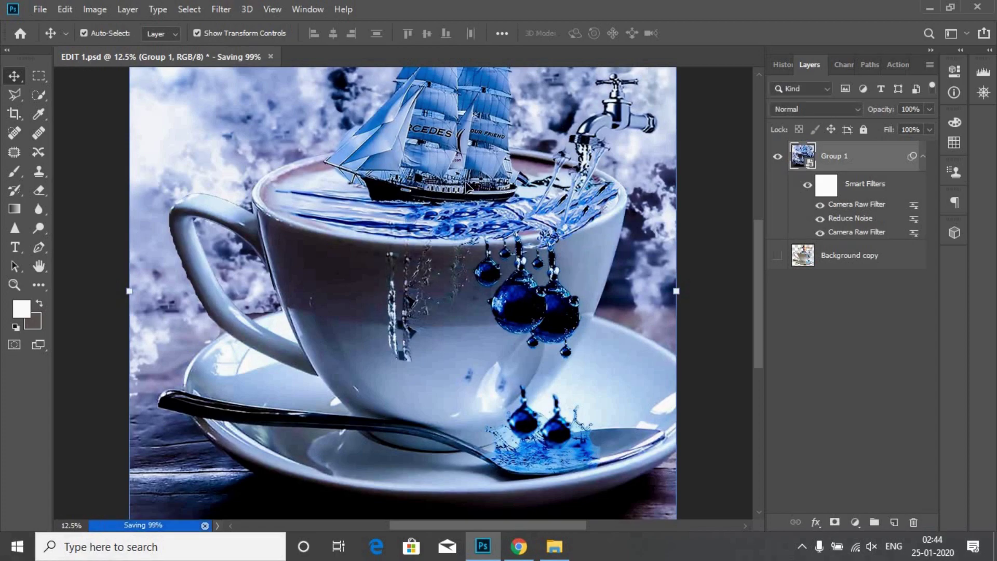
click(931, 7)
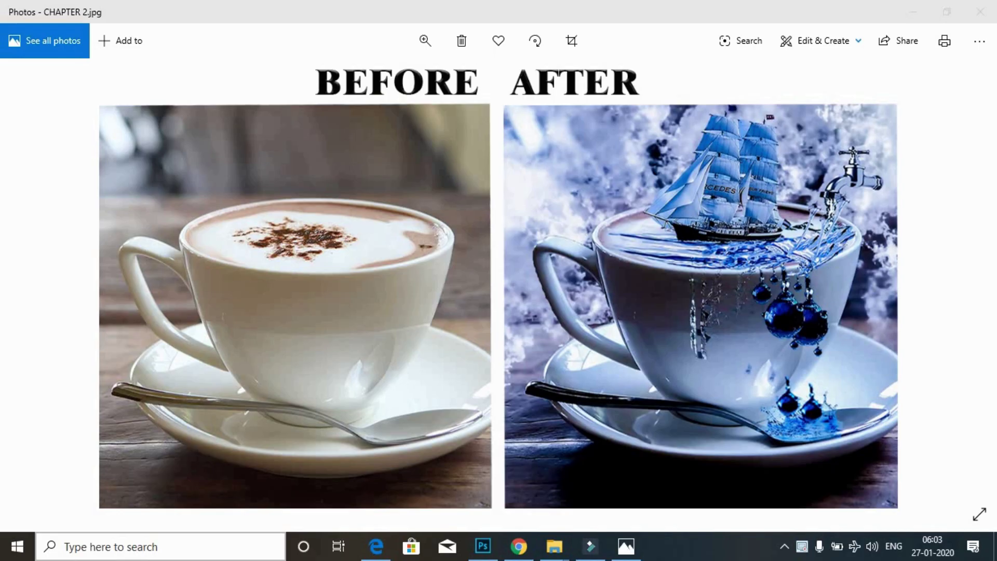